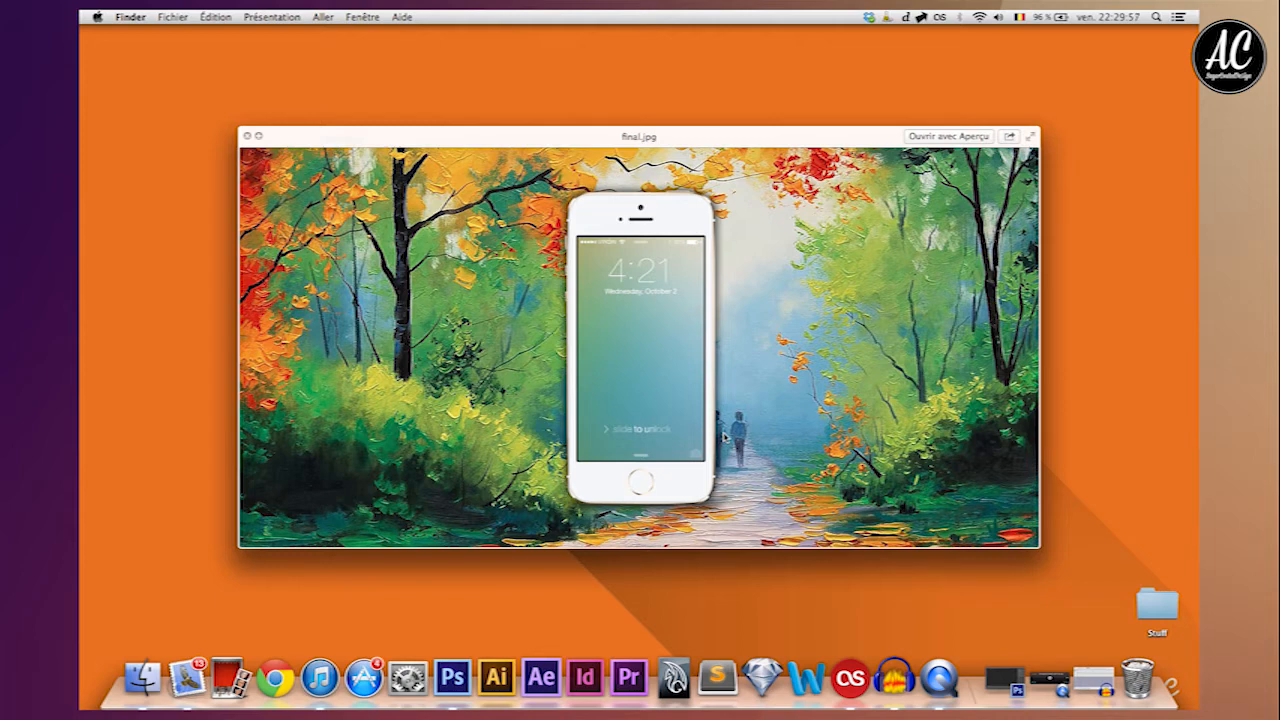
Close the final.jpg preview, switch to Photoshop and open Graham gercken.jpg from the Blur IOS7 folder, discarding its embedded colour profile
key(space)
click(1005, 680)
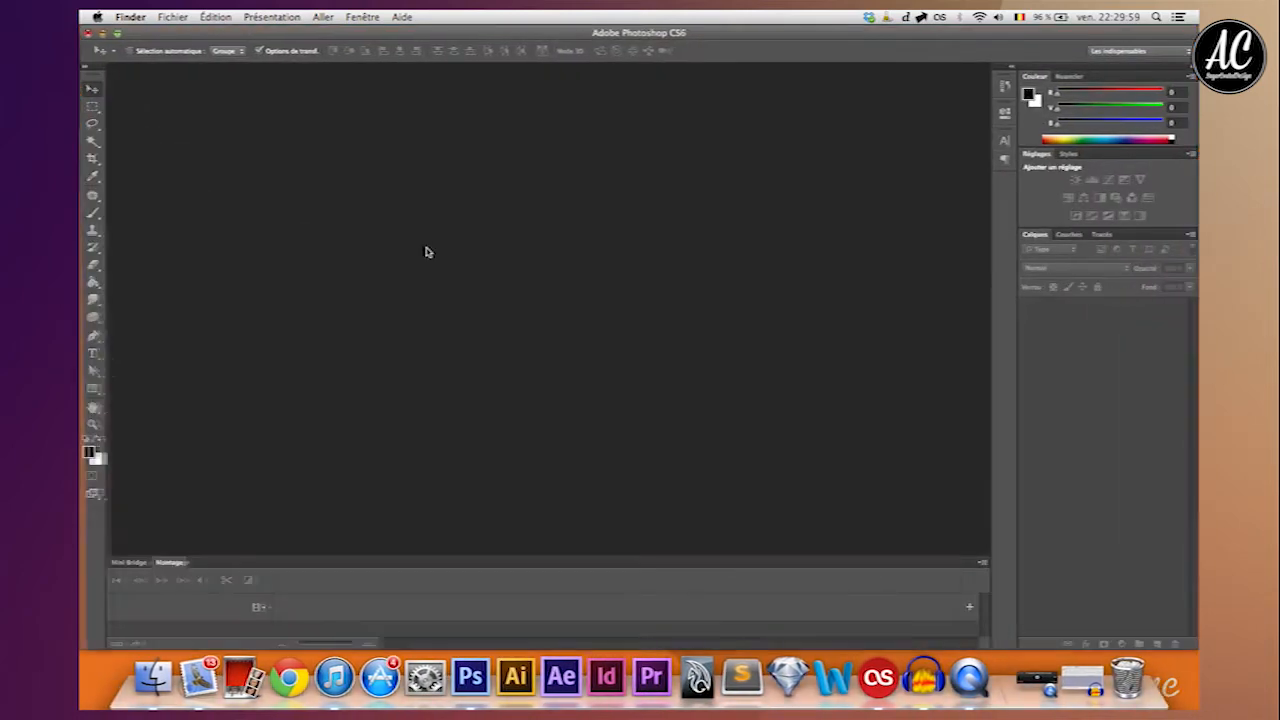
click(193, 18)
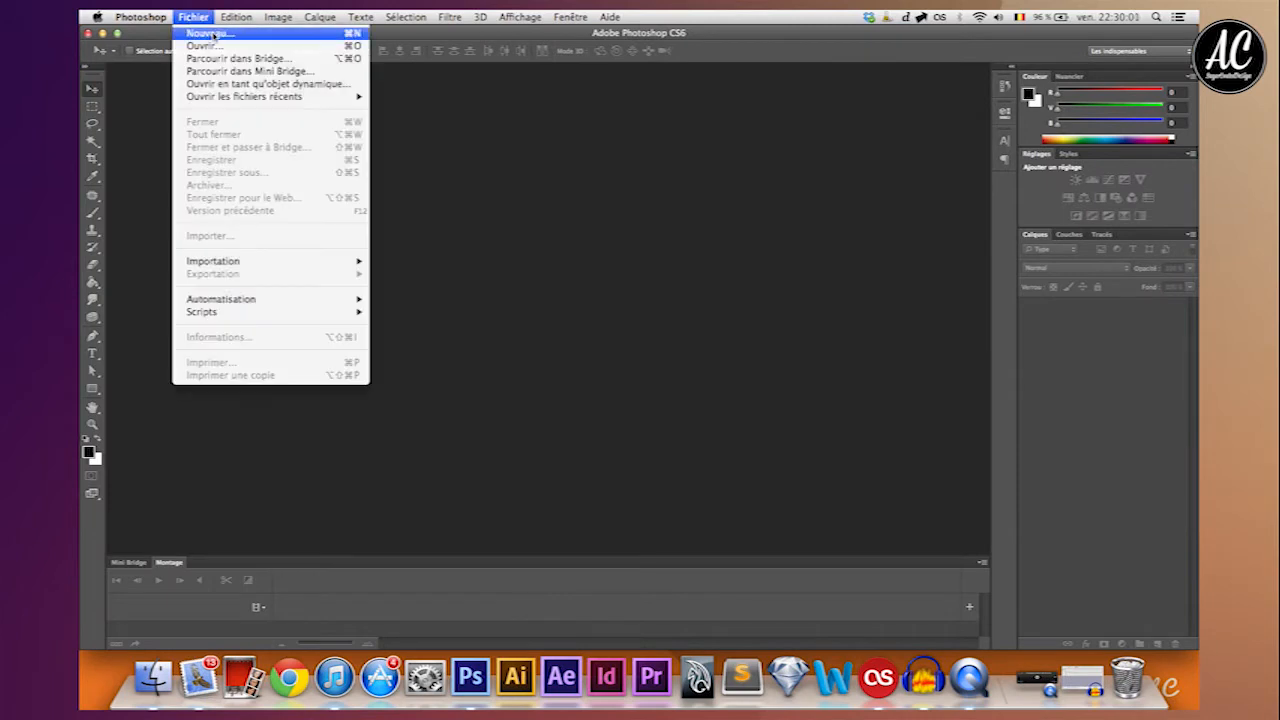
click(206, 46)
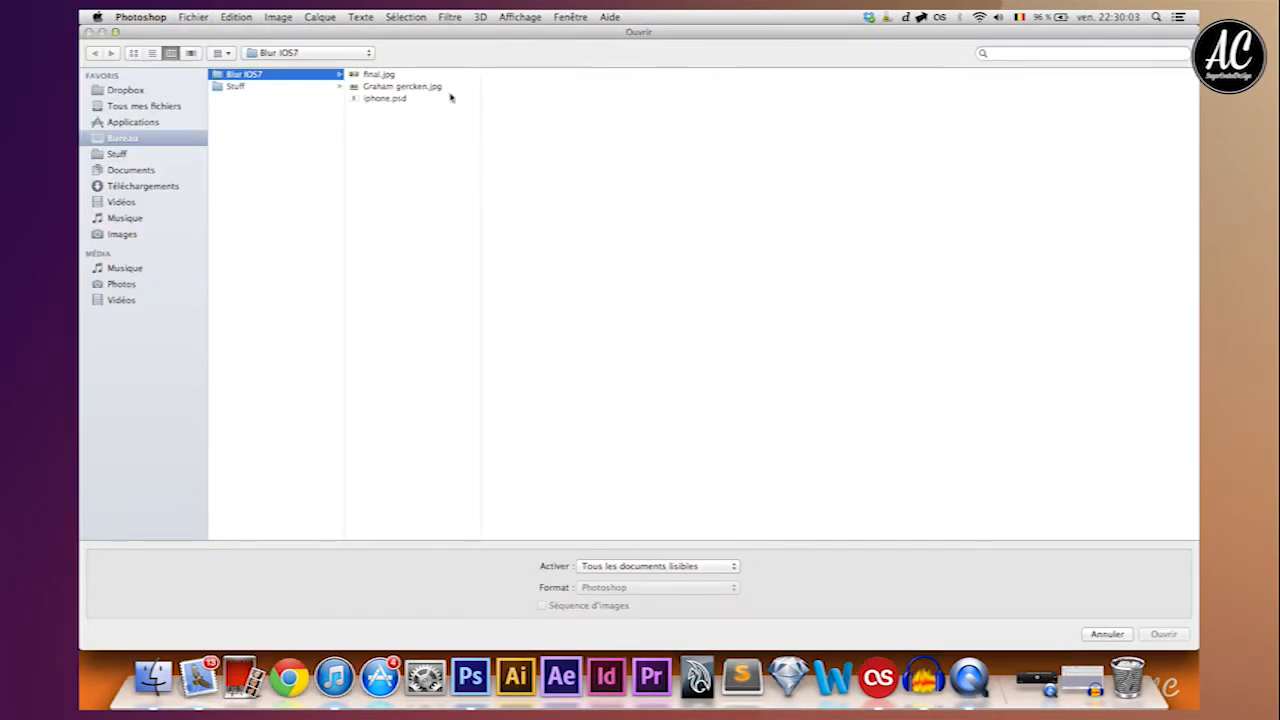
click(450, 97)
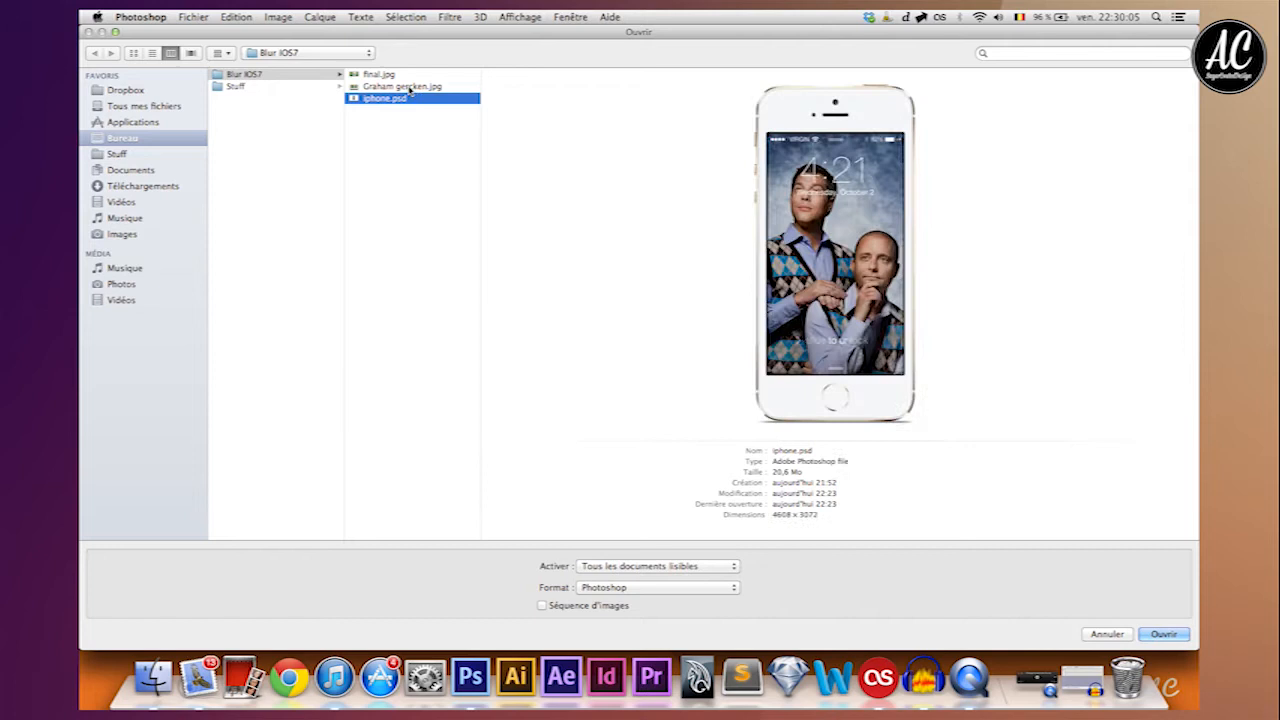
click(447, 87)
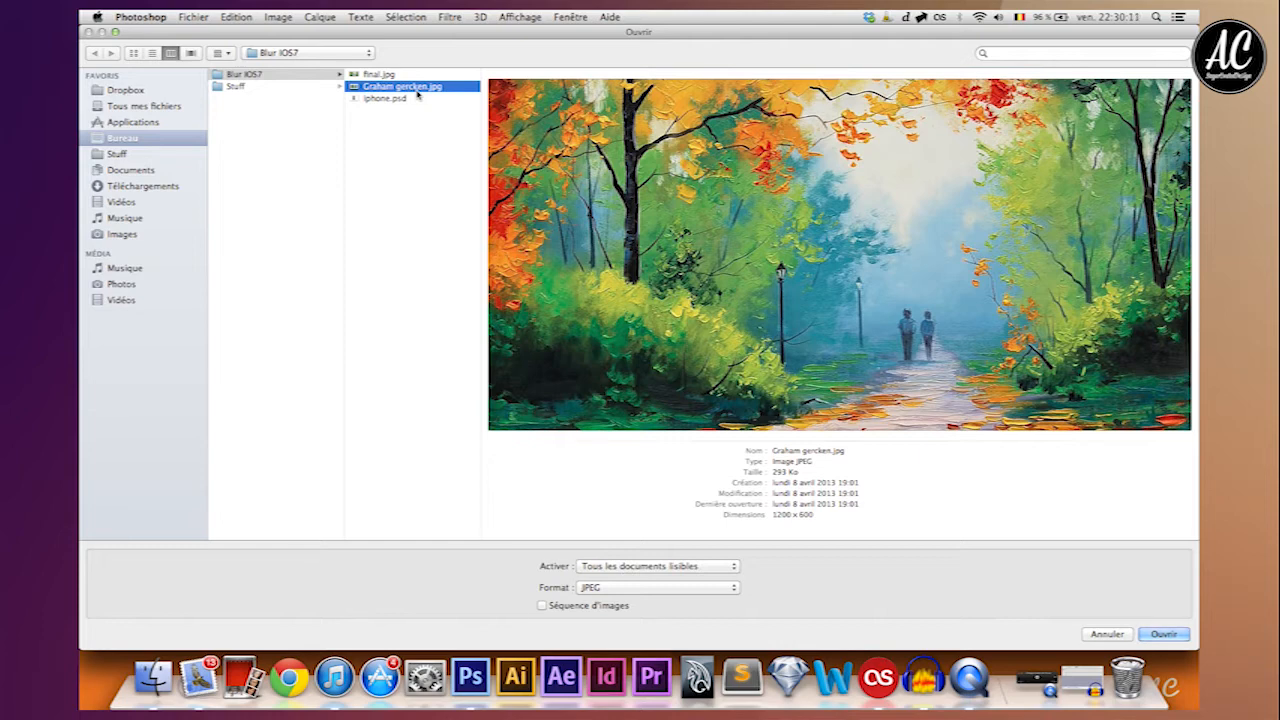
double_click(416, 90)
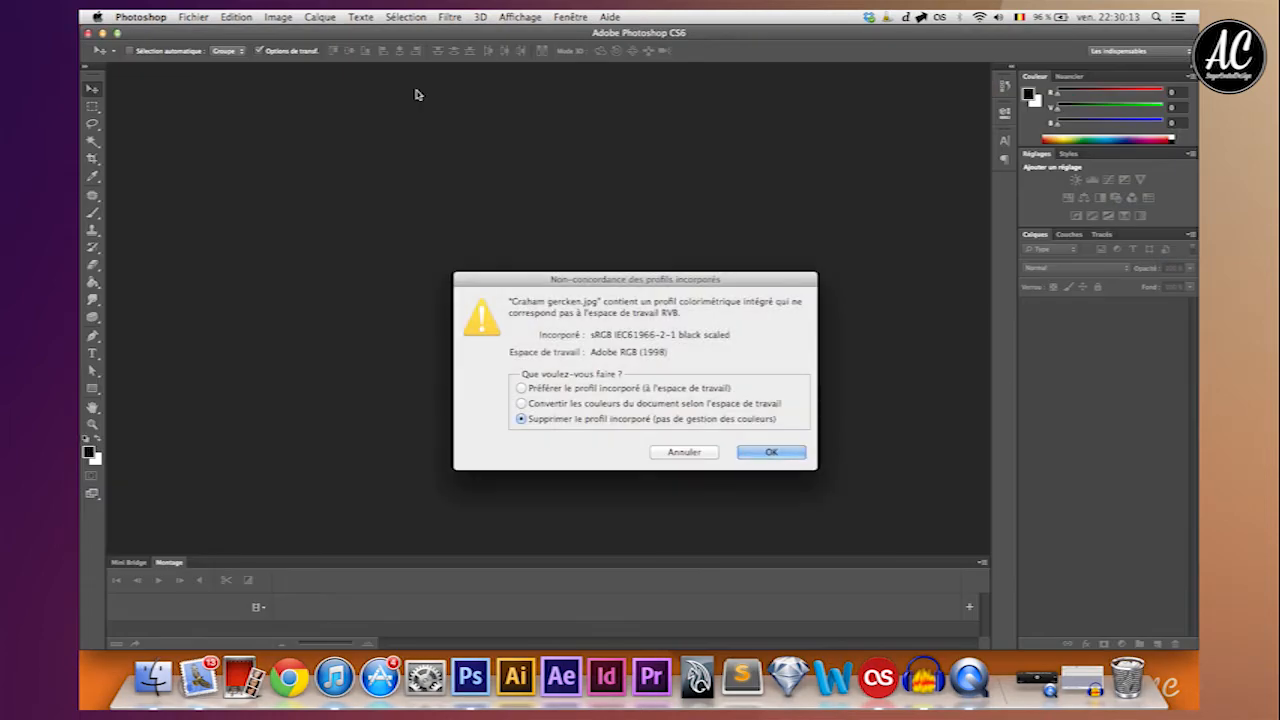
key(Return)
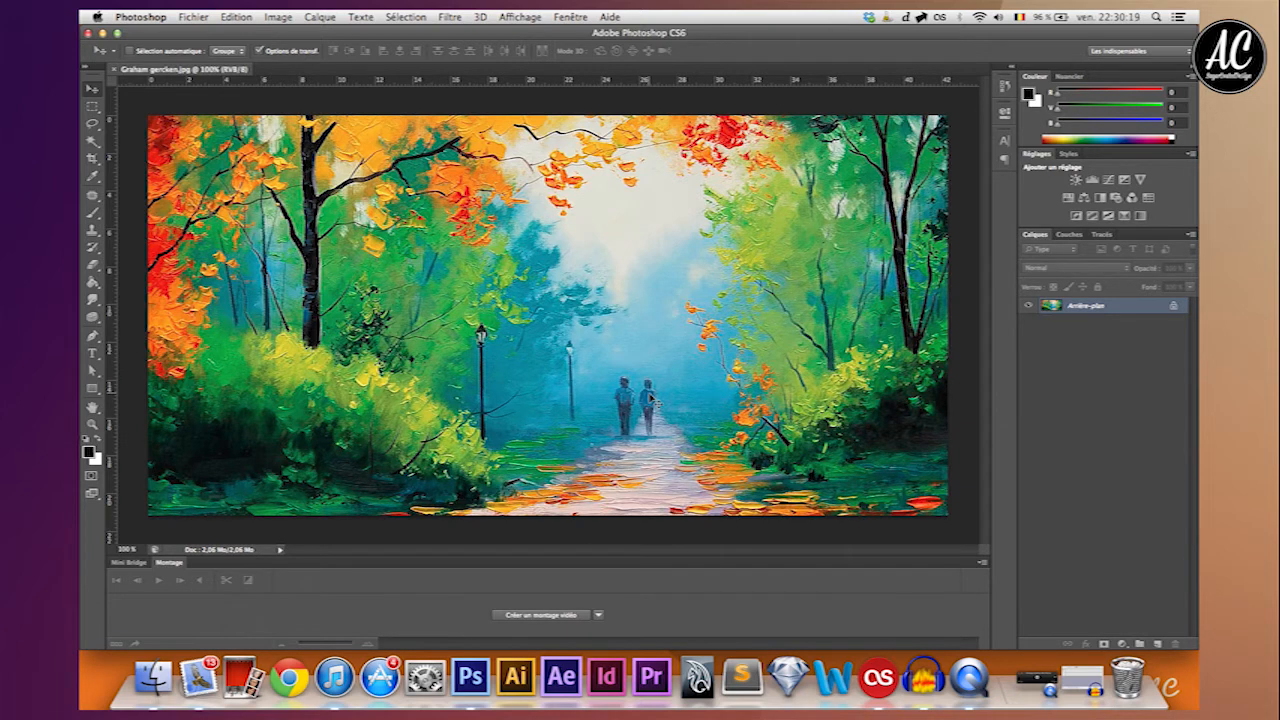
Turn the locked background into a regular layer named Calque 0 and convert it to a smart object
right_click(1066, 308)
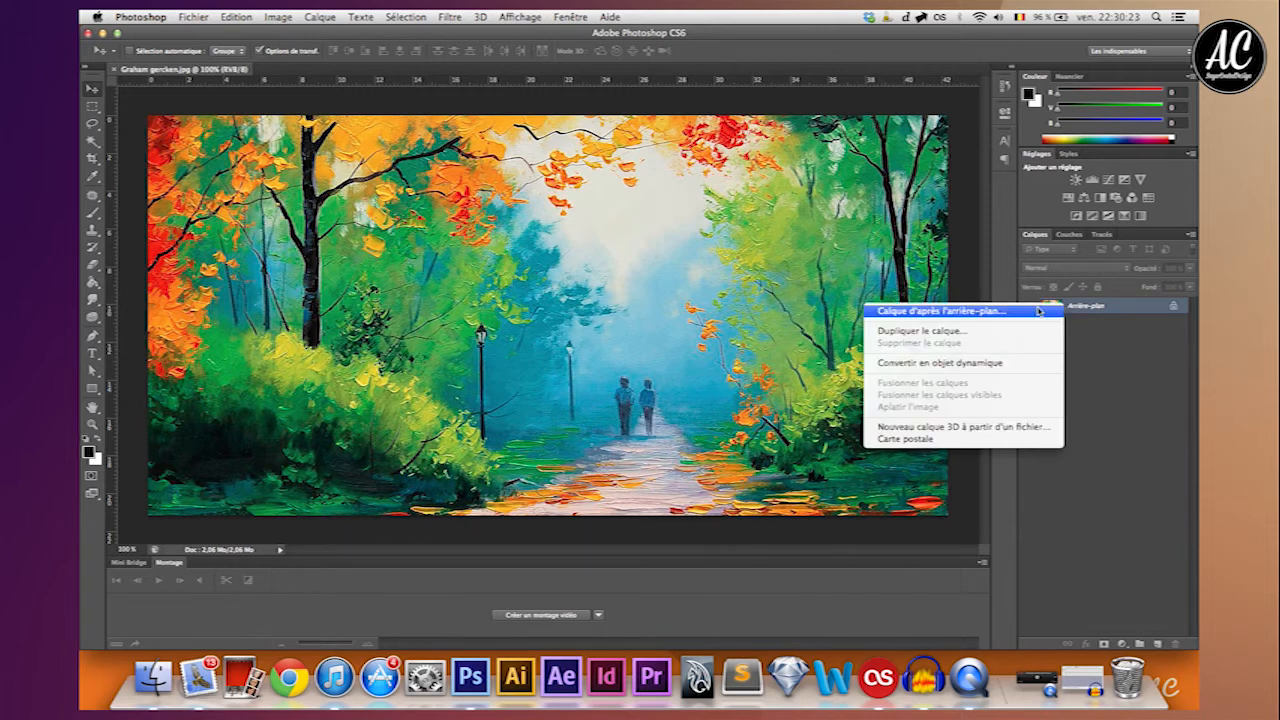
click(1039, 311)
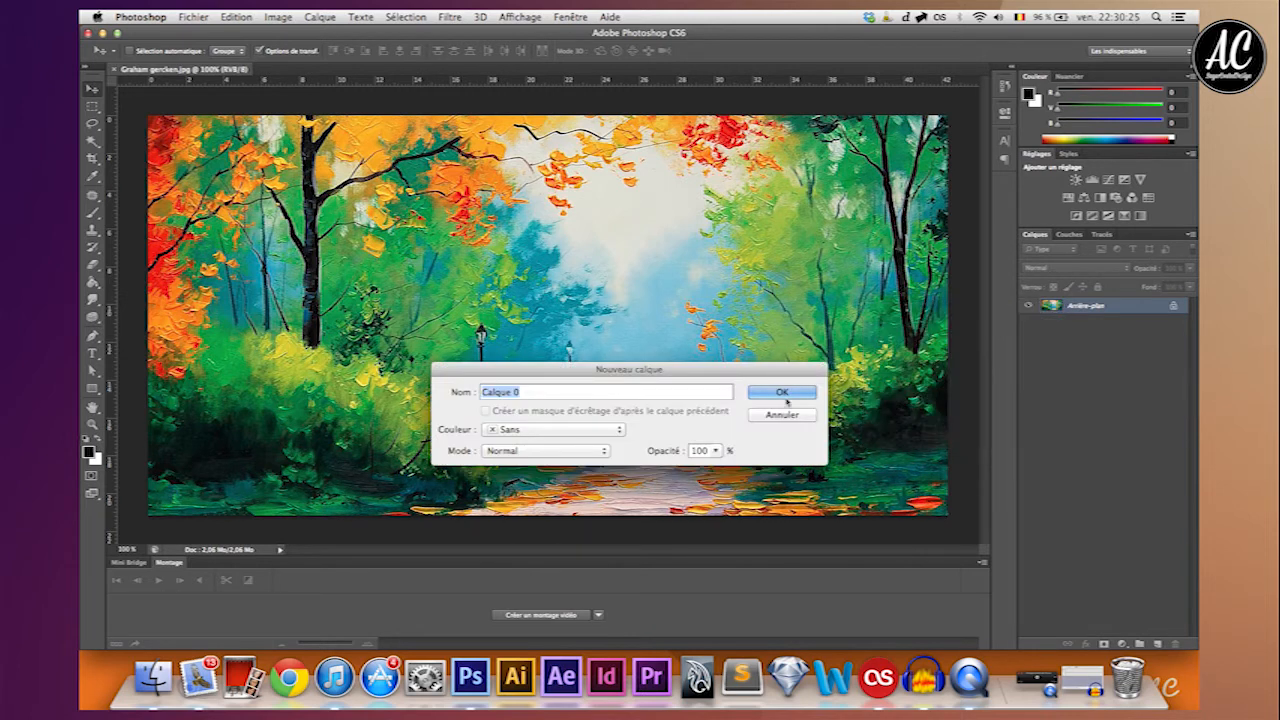
click(778, 395)
right_click(1073, 307)
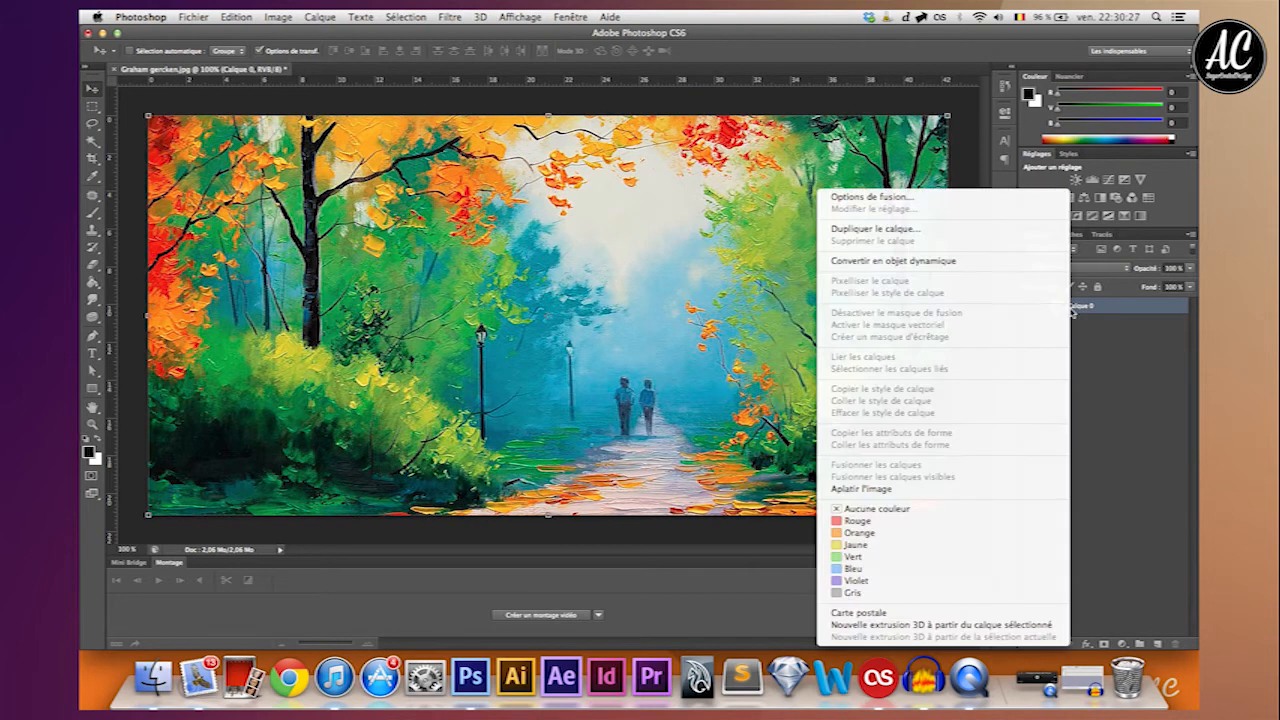
click(986, 260)
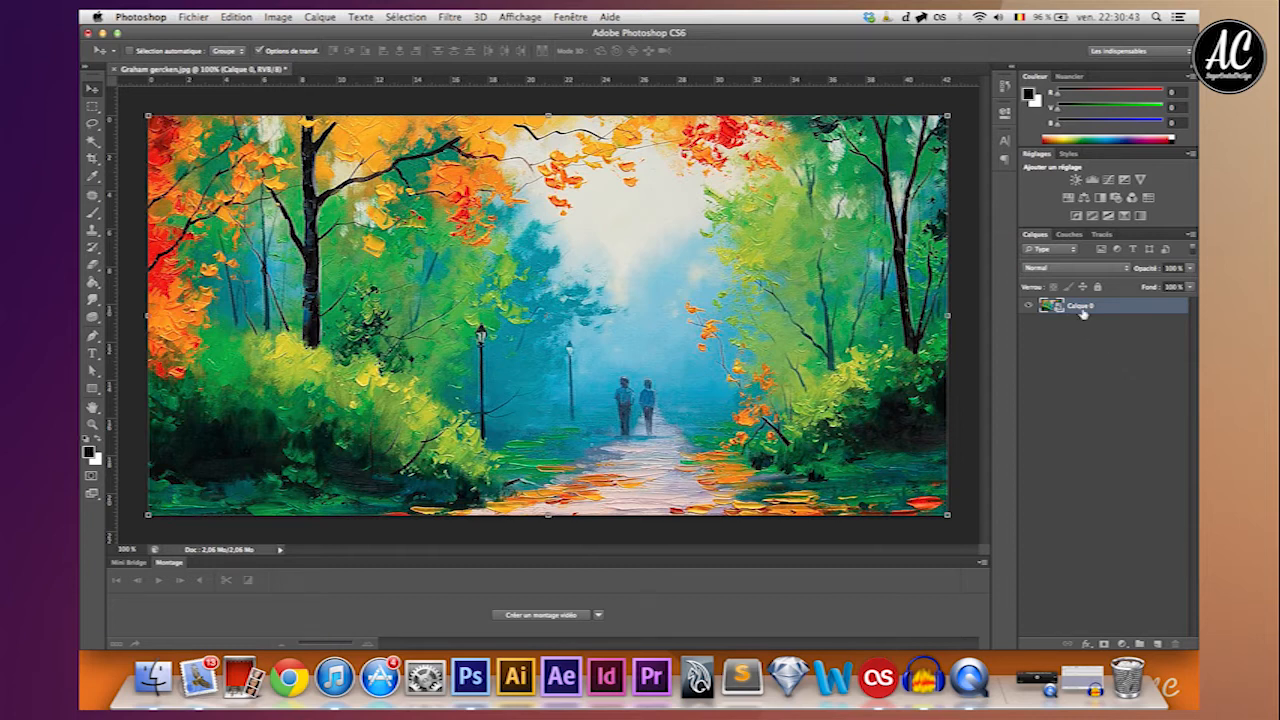
Duplicate the Calque 0 smart object and keep the lower layer as a locked original named Non Floutée
drag(1096, 309, 1155, 638)
double_click(1082, 321)
text(floutée)
key(Return)
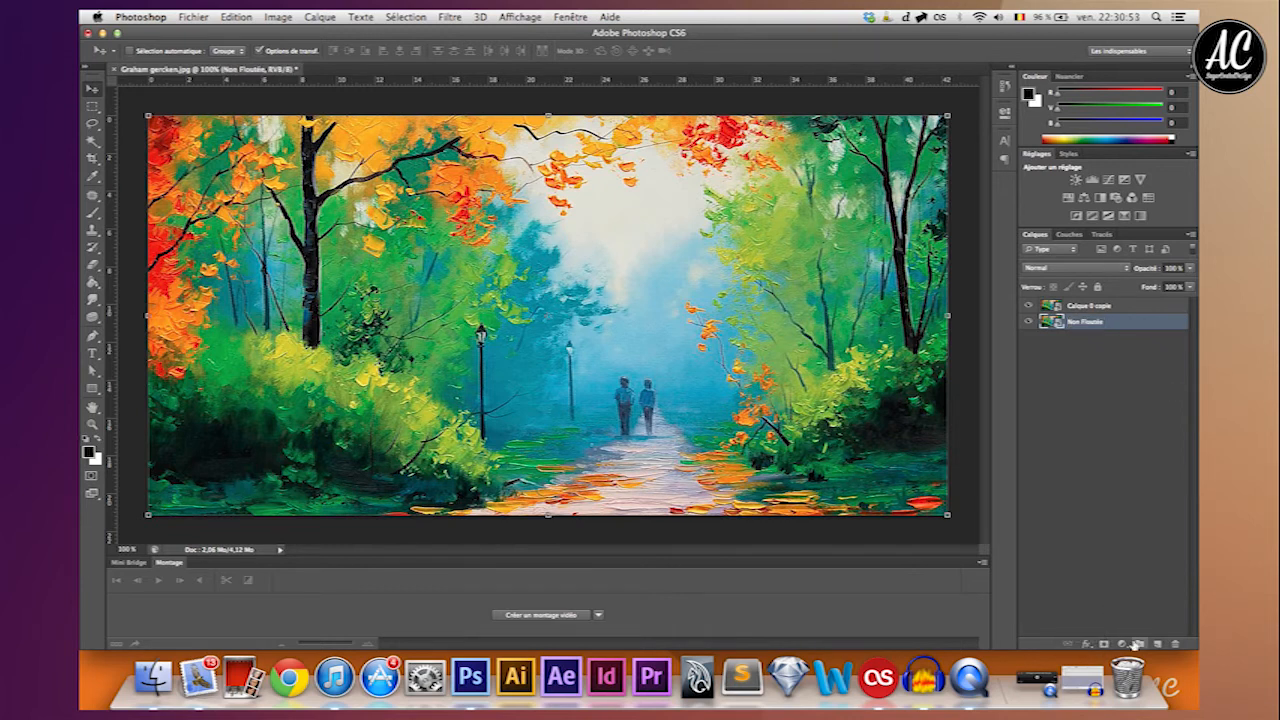
click(1097, 287)
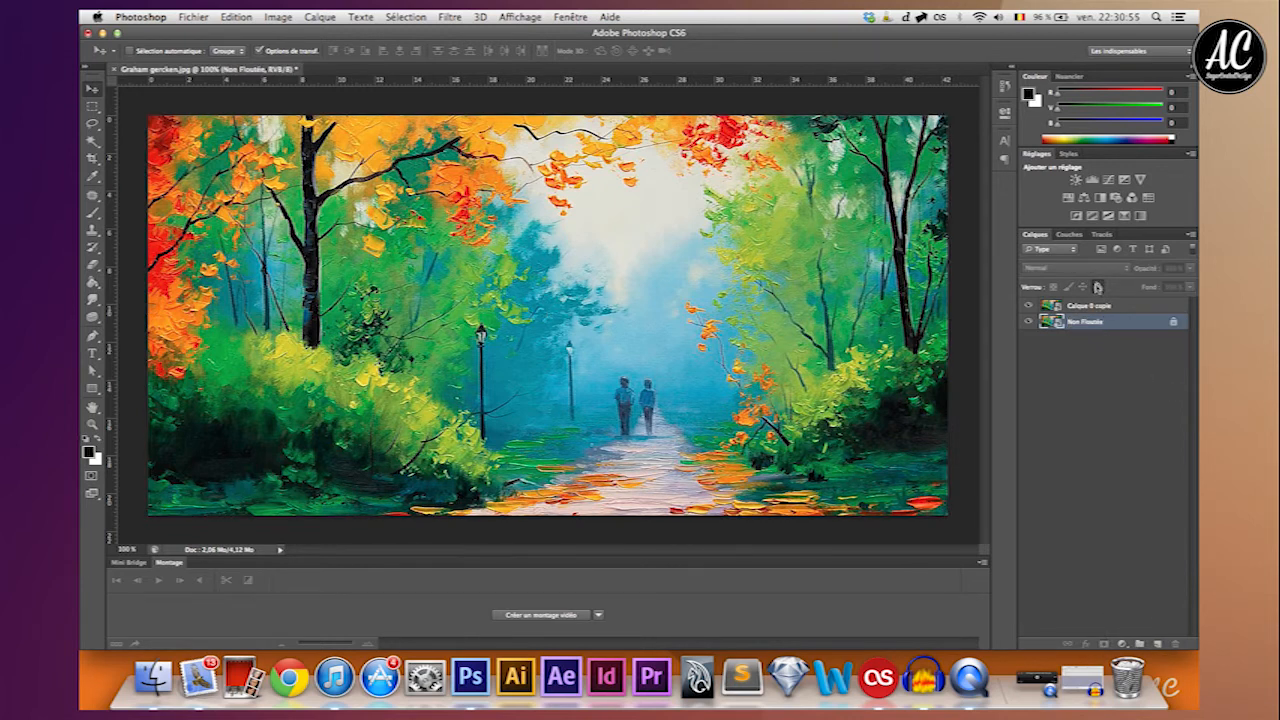
Apply a Gaussian blur with a 50-pixel radius to the upper layer, Calque 0 copie
click(1090, 306)
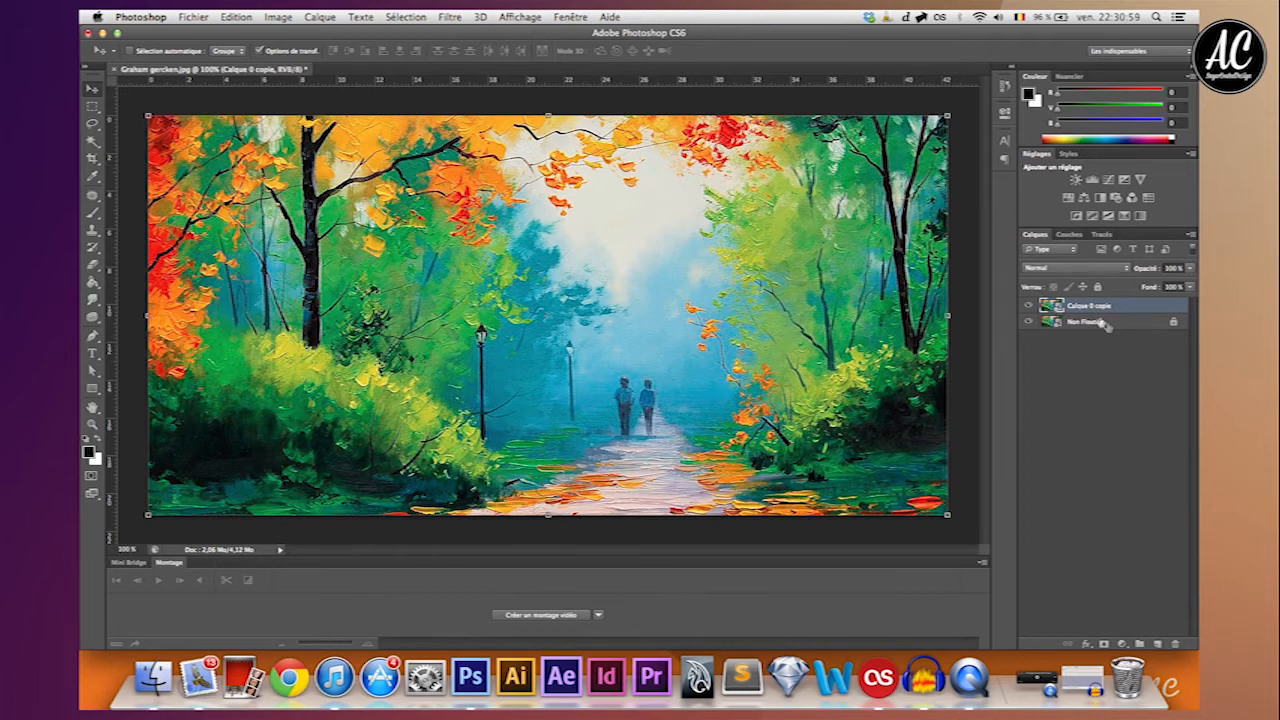
click(450, 17)
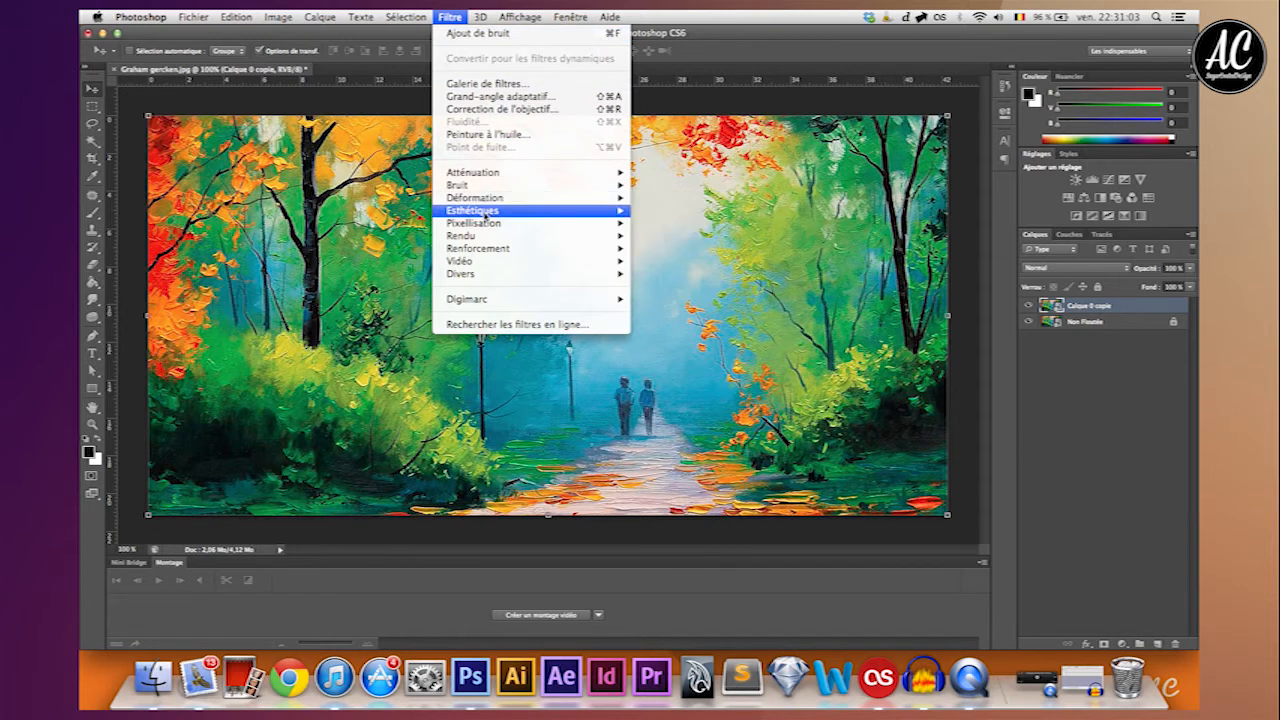
mouse_move(481, 185)
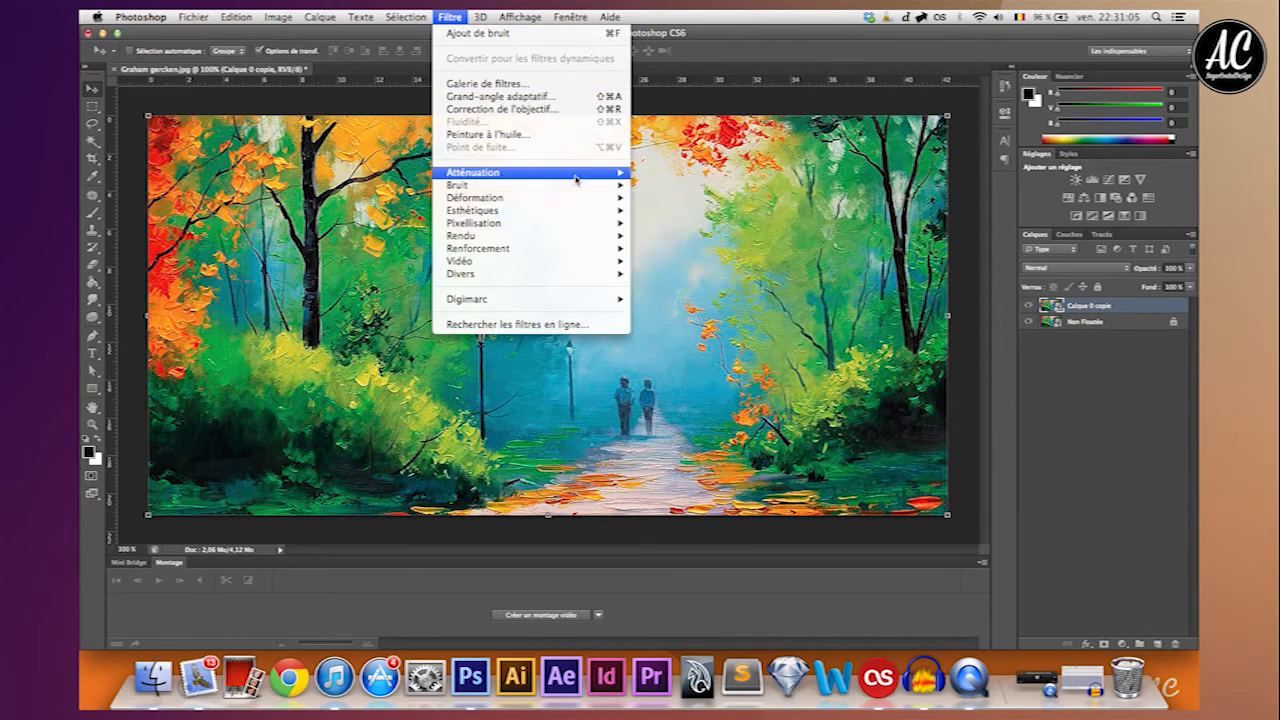
click(682, 286)
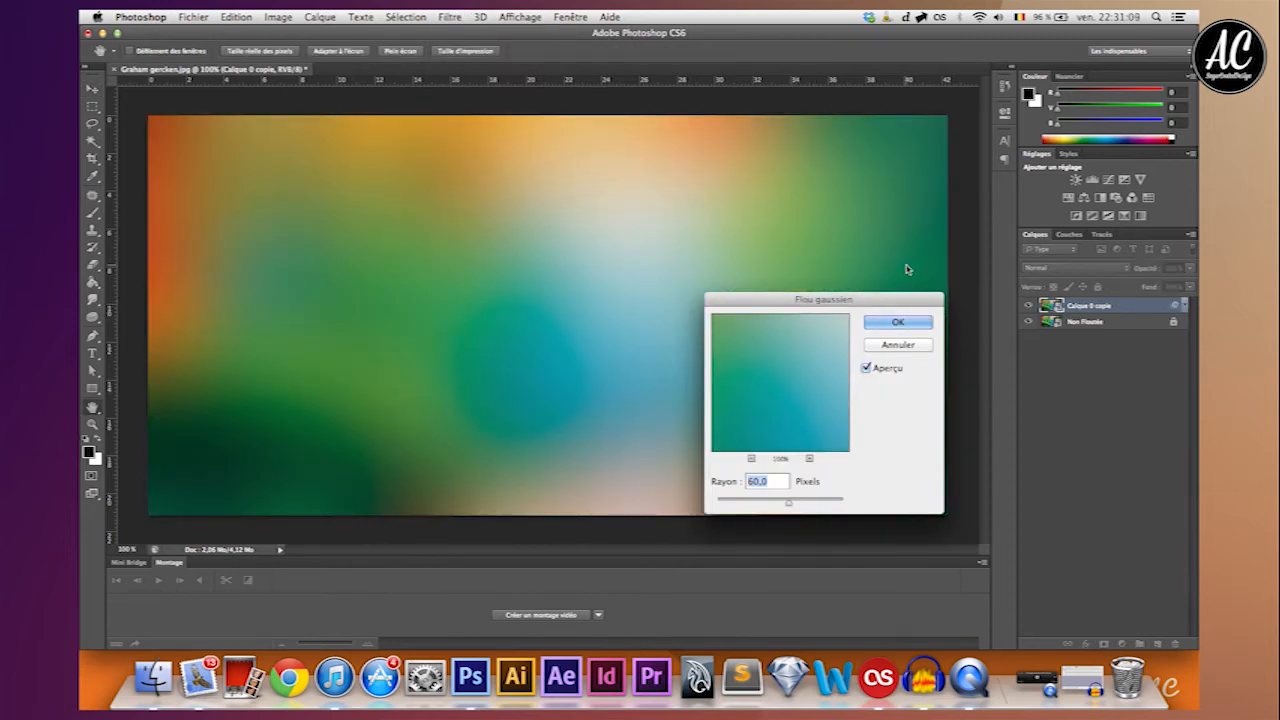
drag(862, 298, 1027, 281)
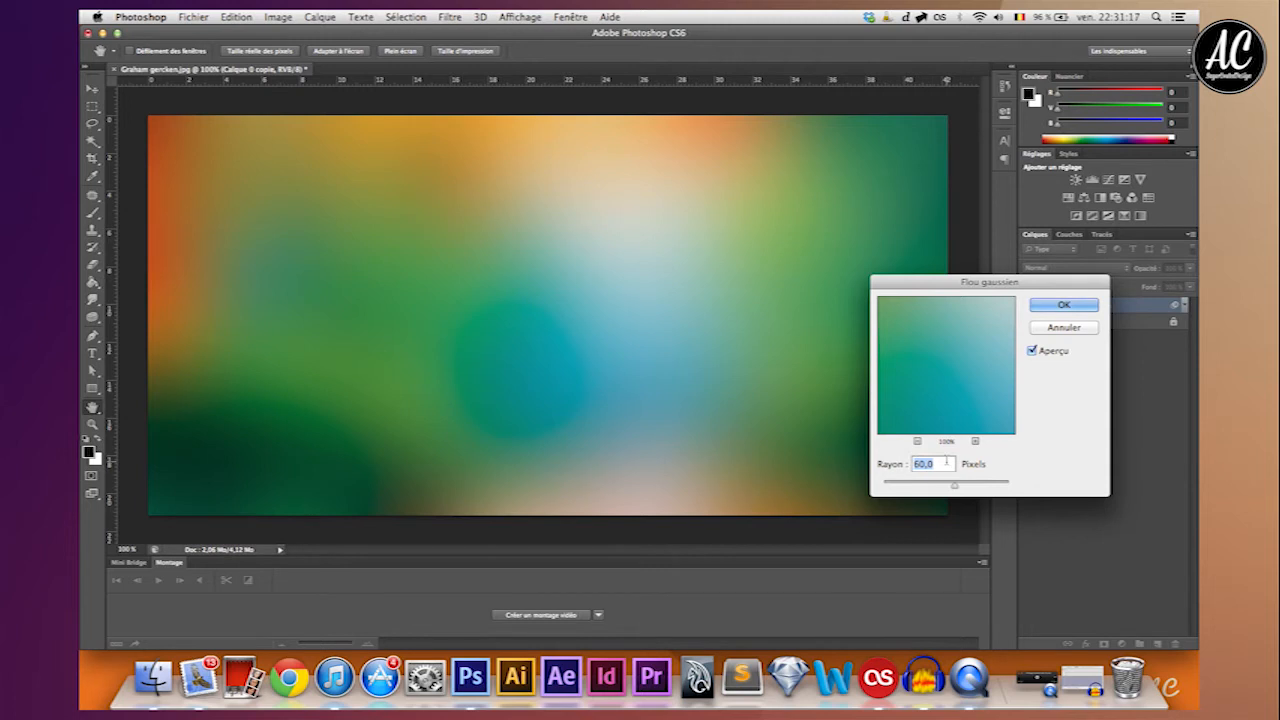
text(30)
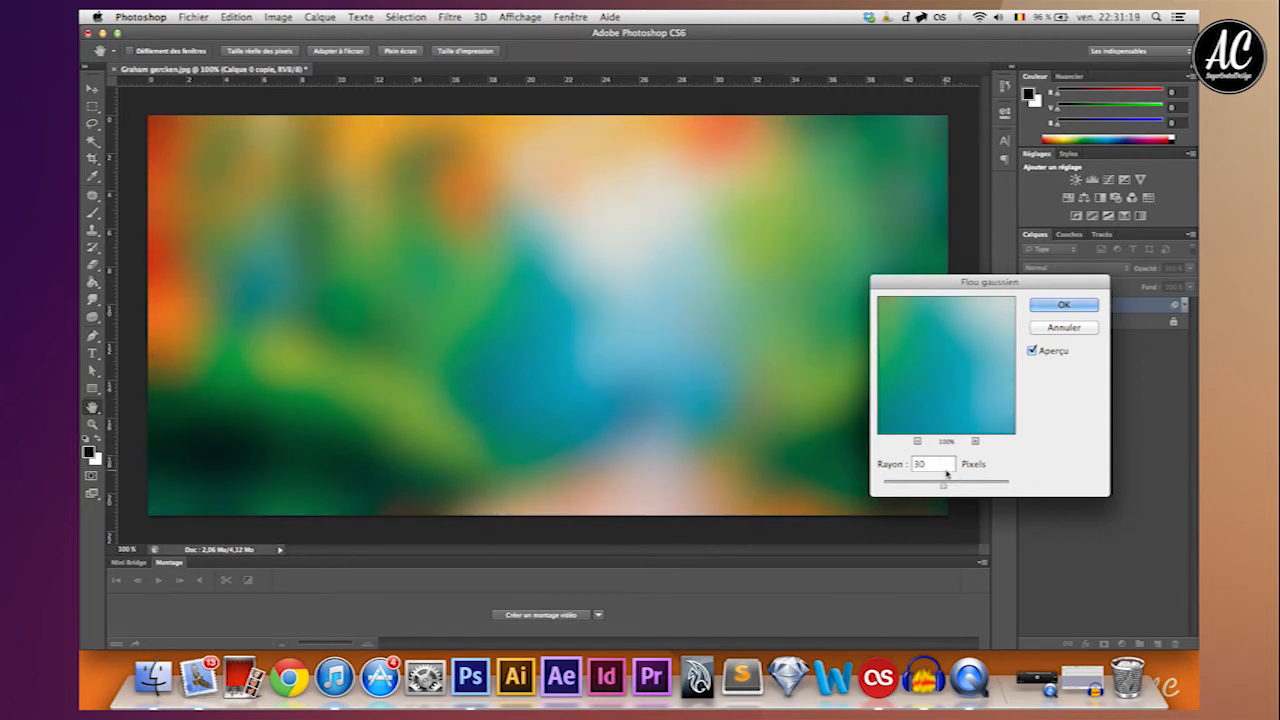
double_click(921, 464)
text(50)
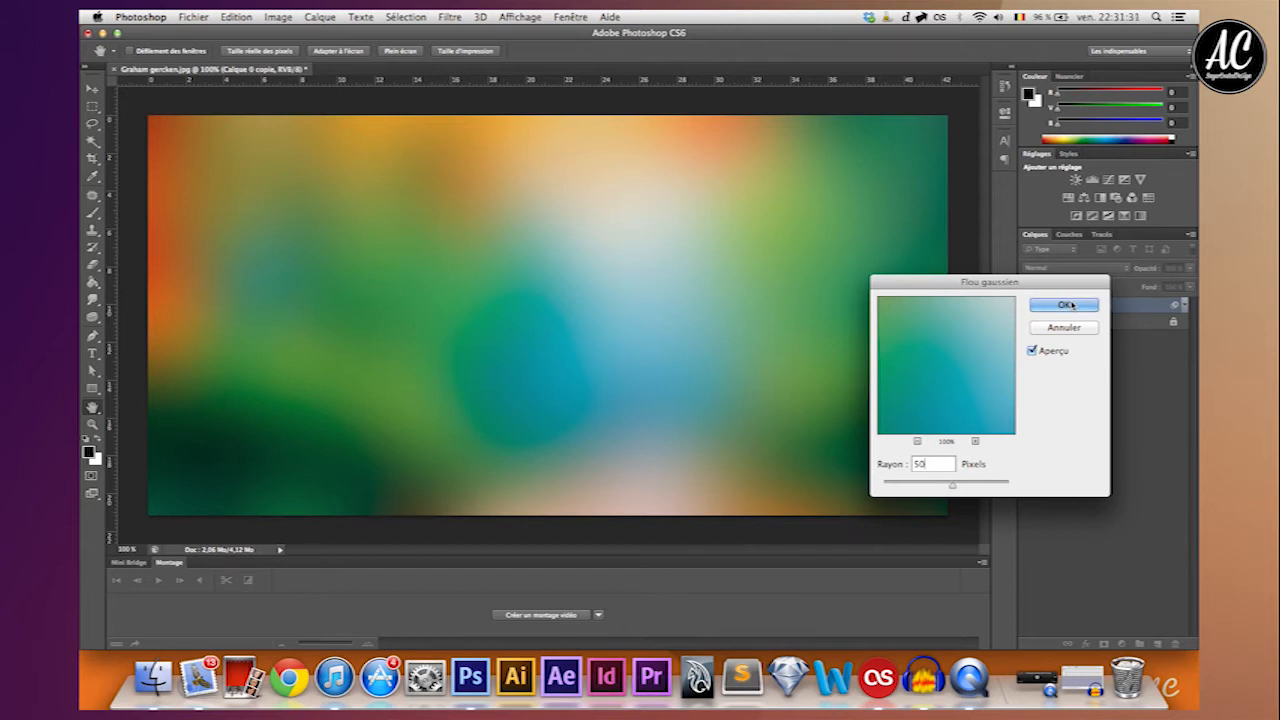
click(1065, 305)
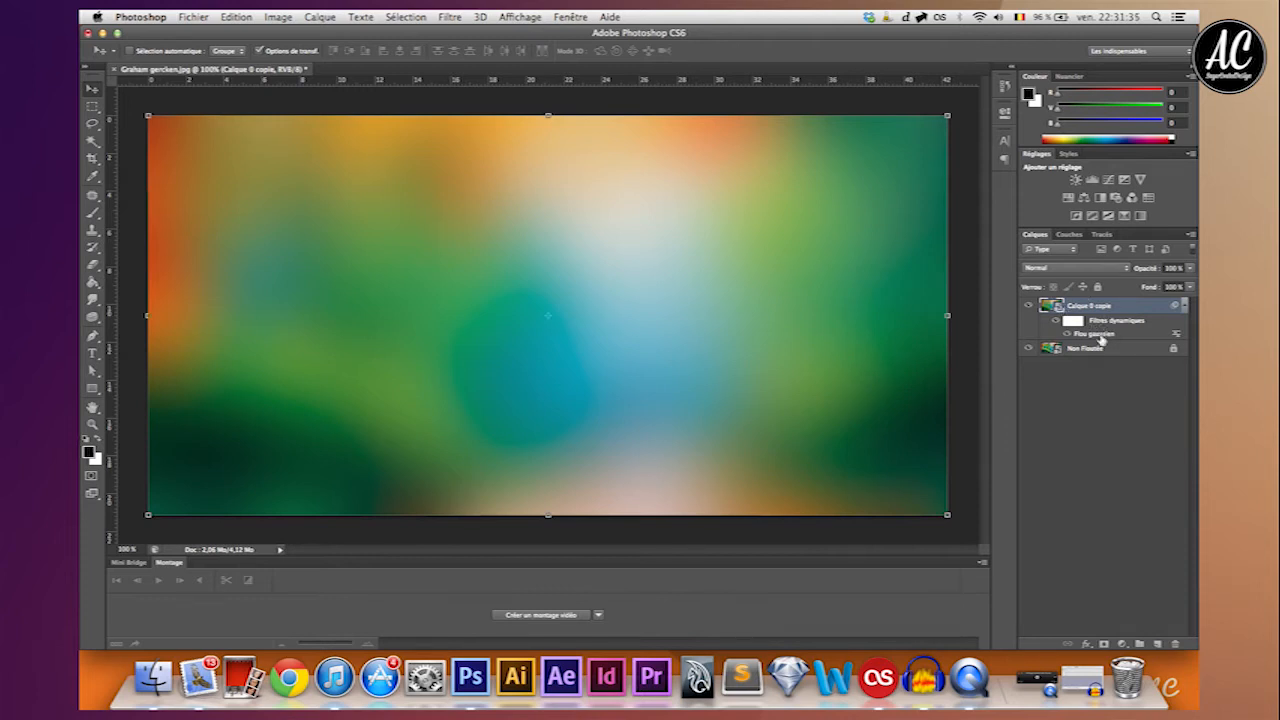
Check the blending options and the radius settings of the Gaussian blur smart filter without changing them
double_click(1175, 334)
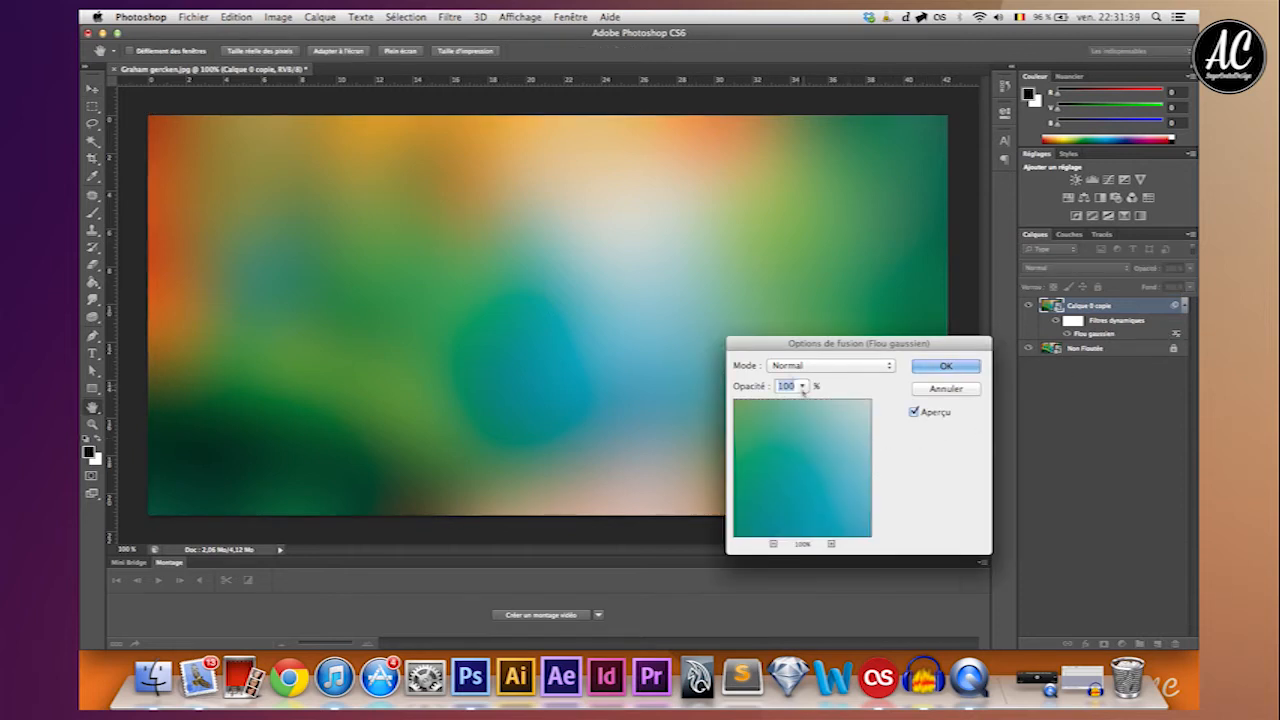
click(942, 390)
double_click(1088, 334)
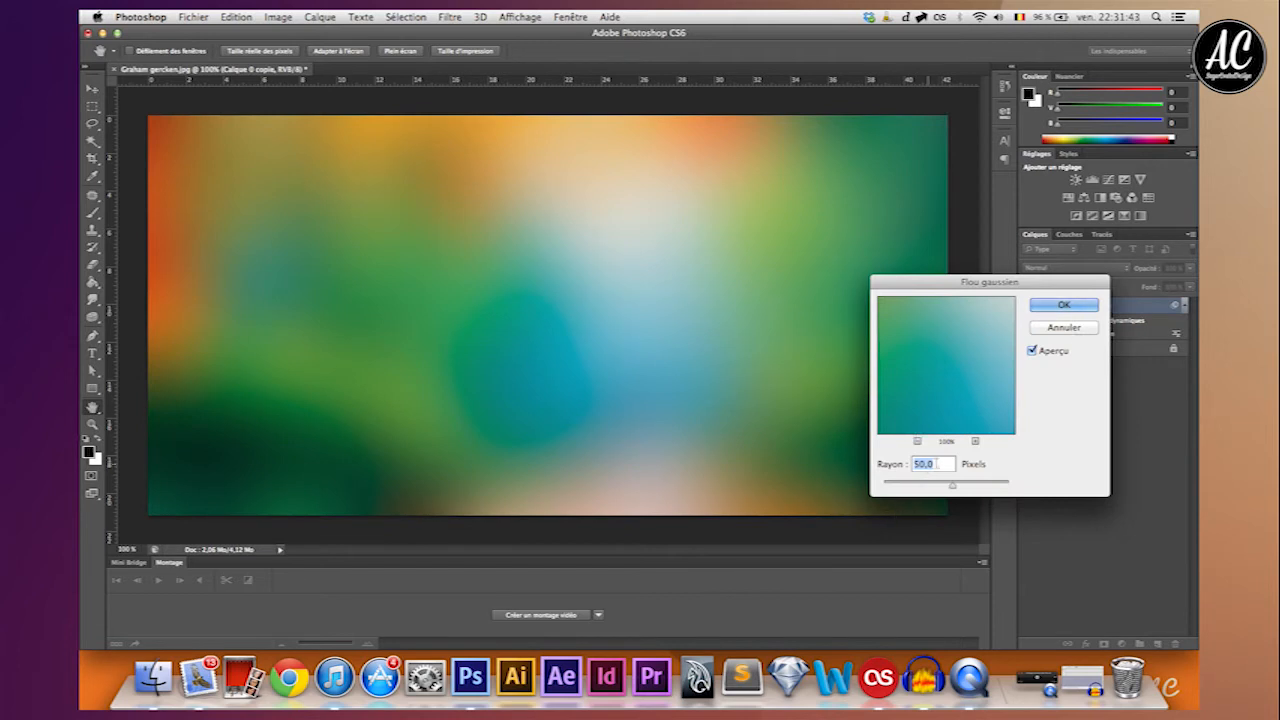
click(1064, 328)
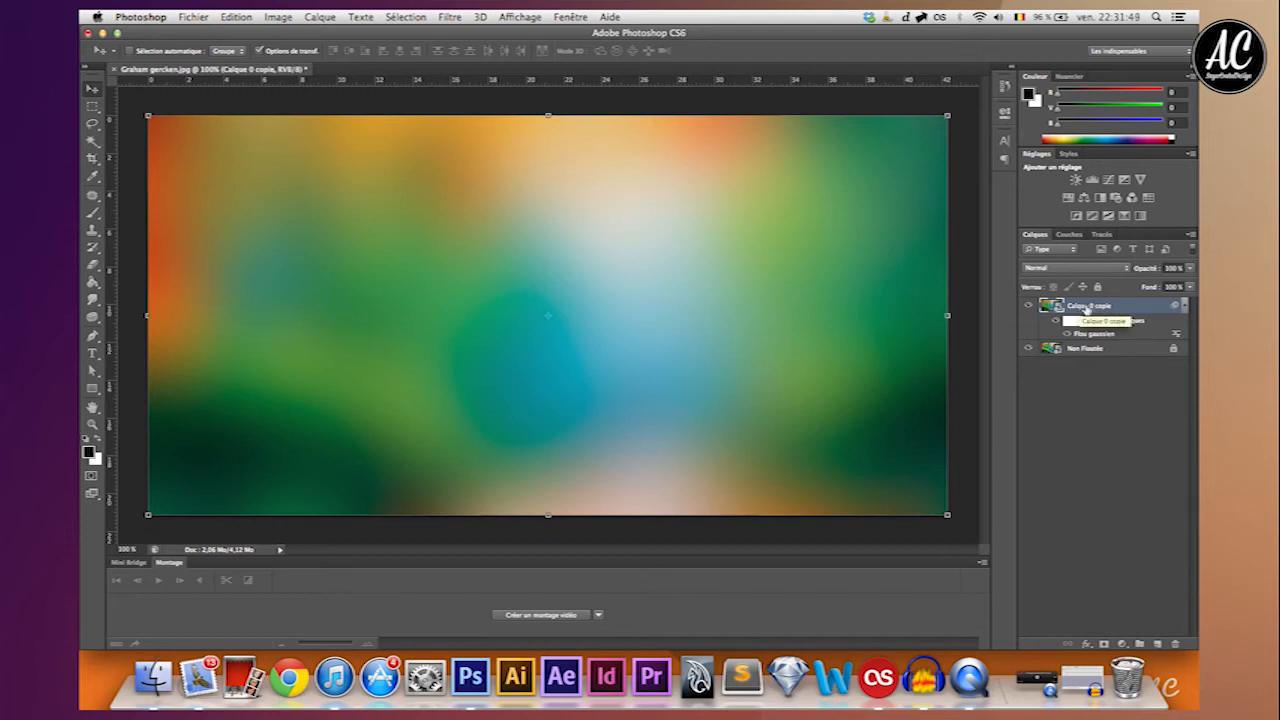
Add a new layer above the blurred copy and fill it with white using the Paint Bucket
click(1157, 645)
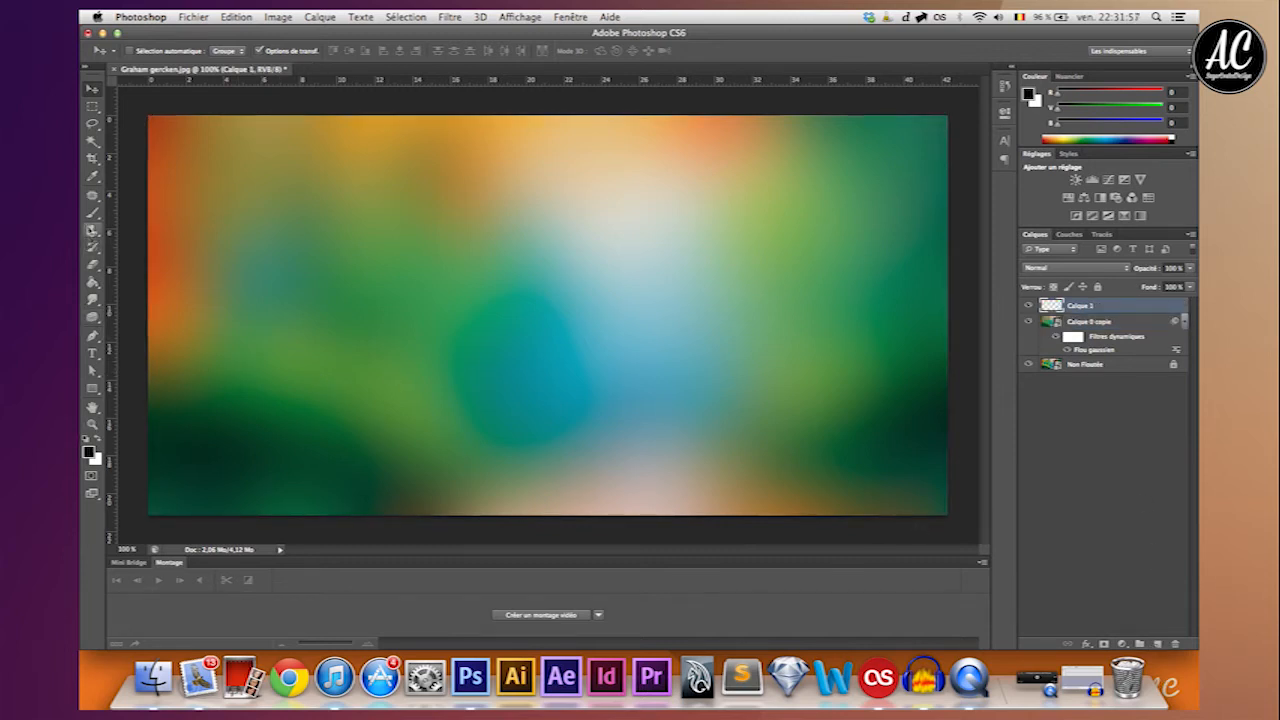
click(93, 283)
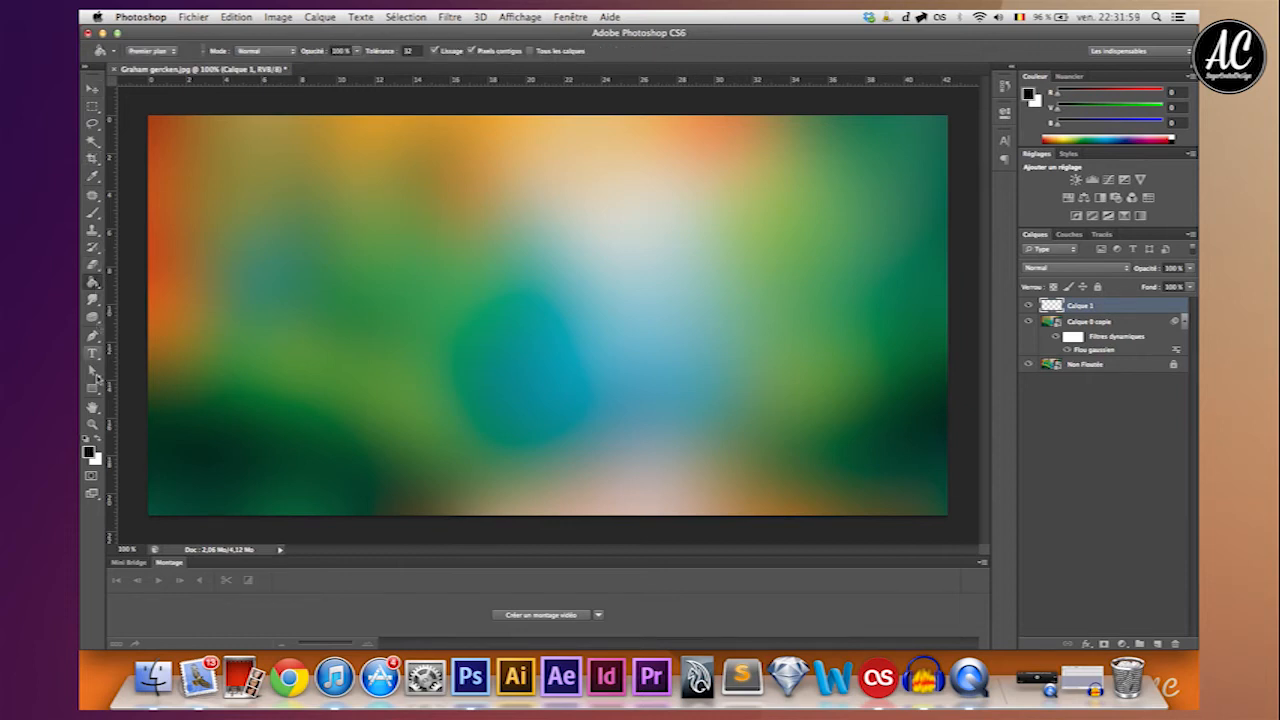
click(97, 440)
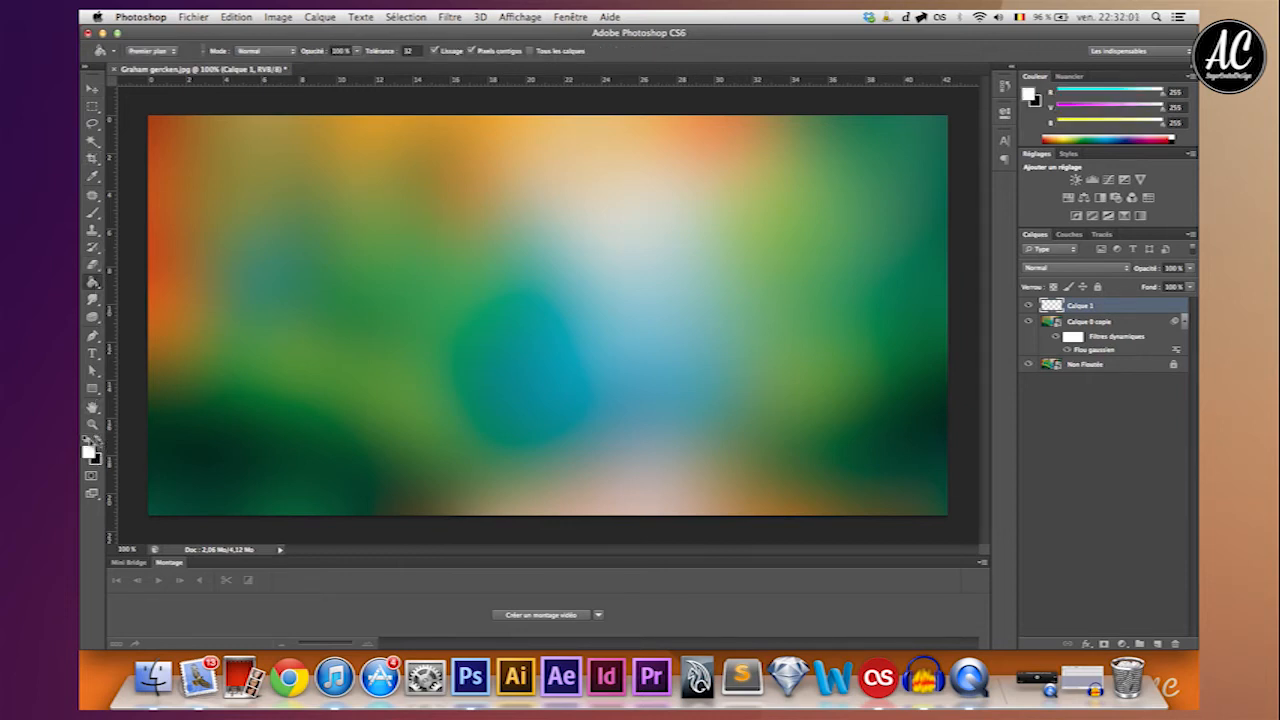
click(512, 262)
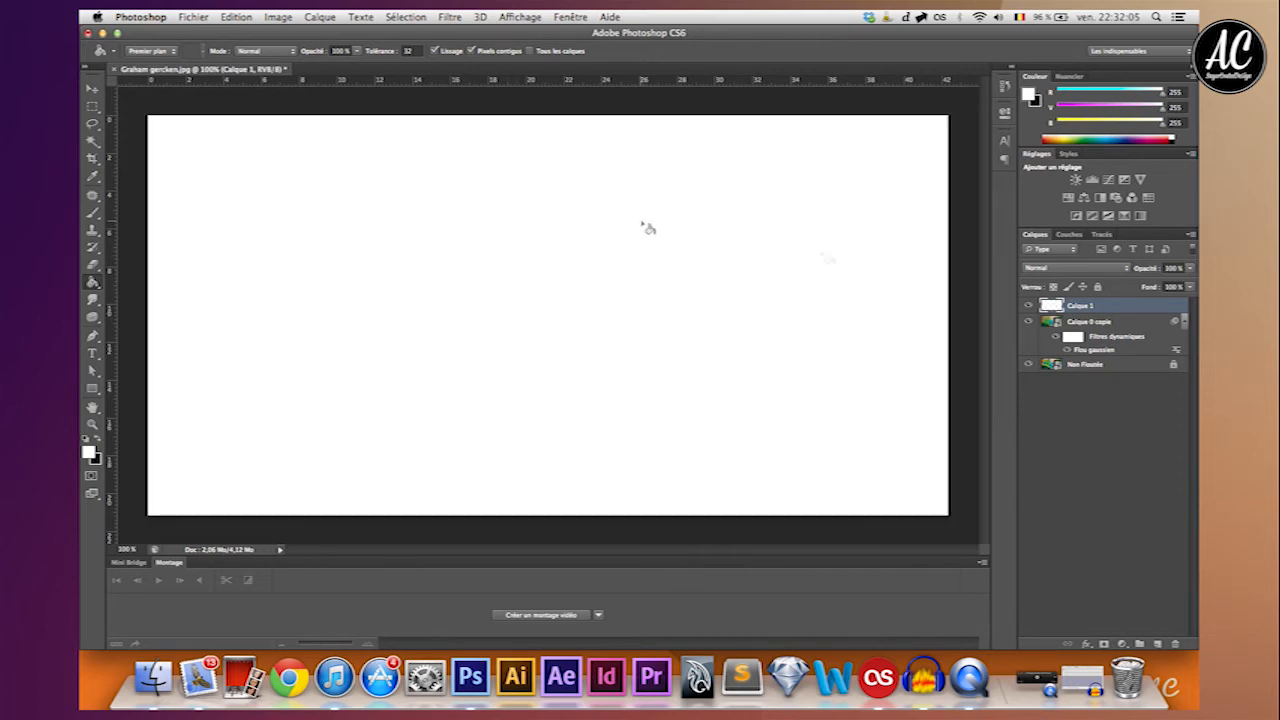
Set the white layer to Lumière tamisée (Soft Light) at 25% opacity and clip it to the blurred layer beneath
click(1103, 269)
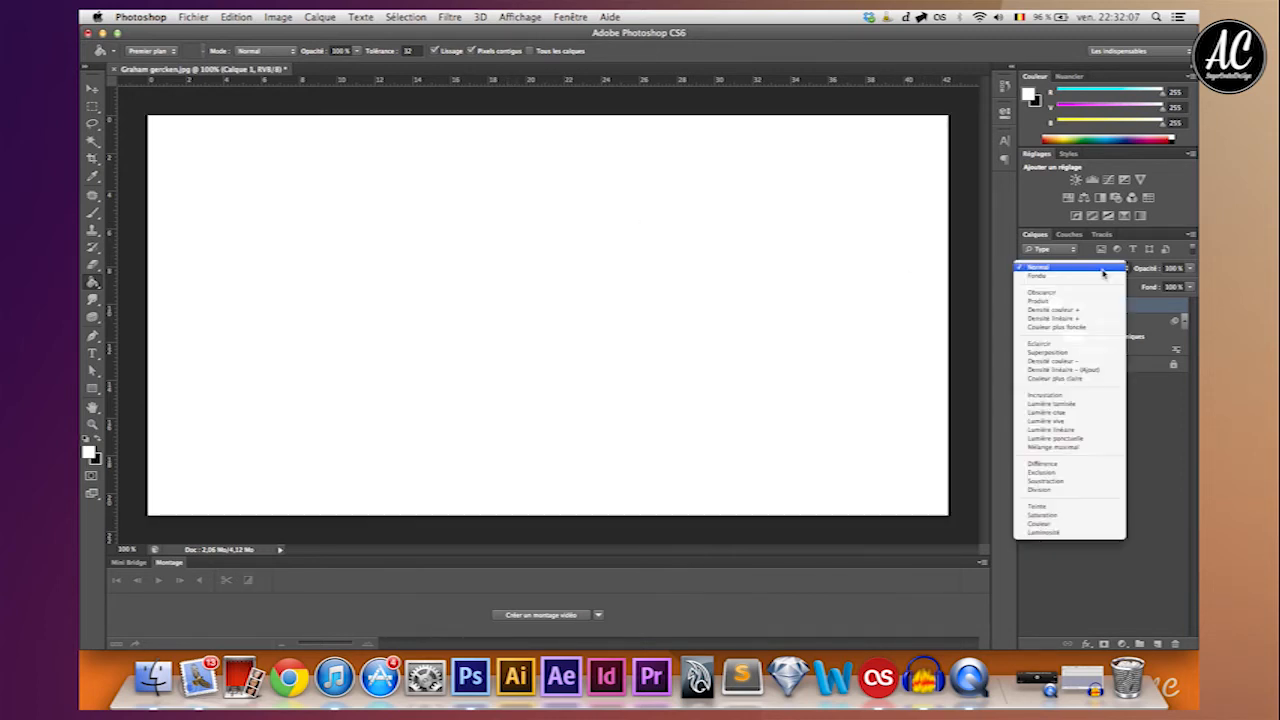
click(1076, 404)
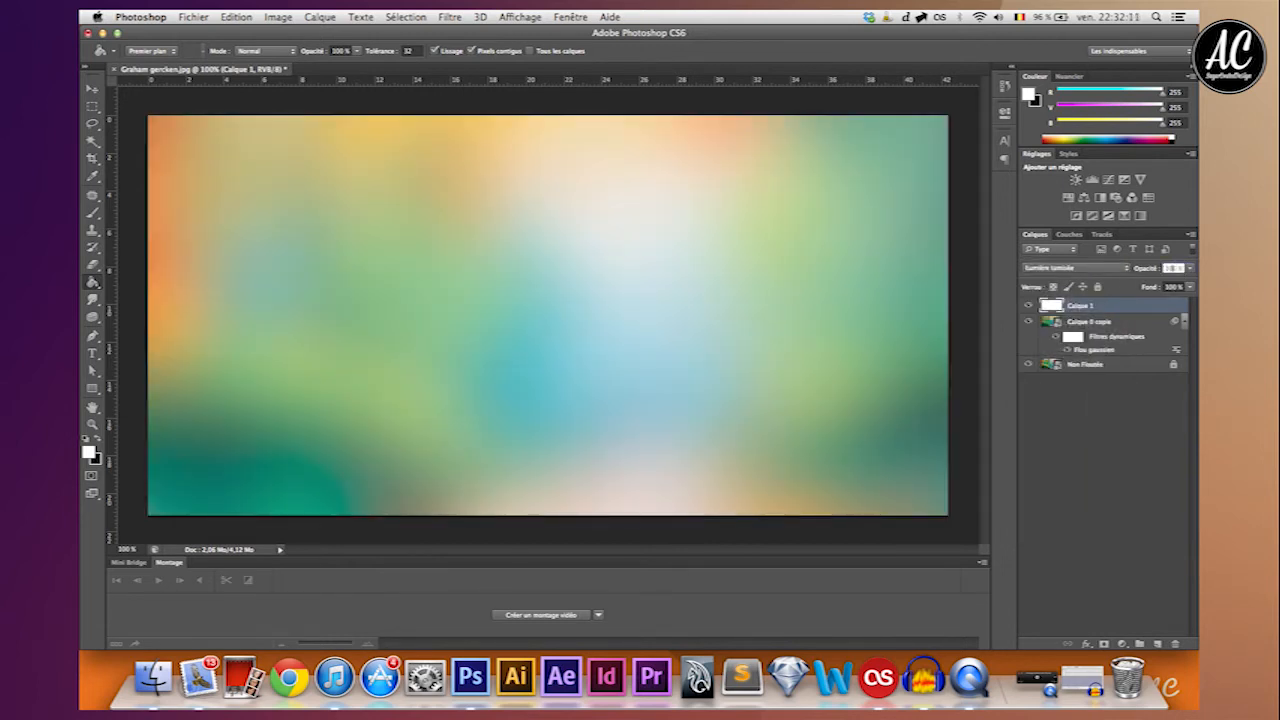
text(25)
key(Return)
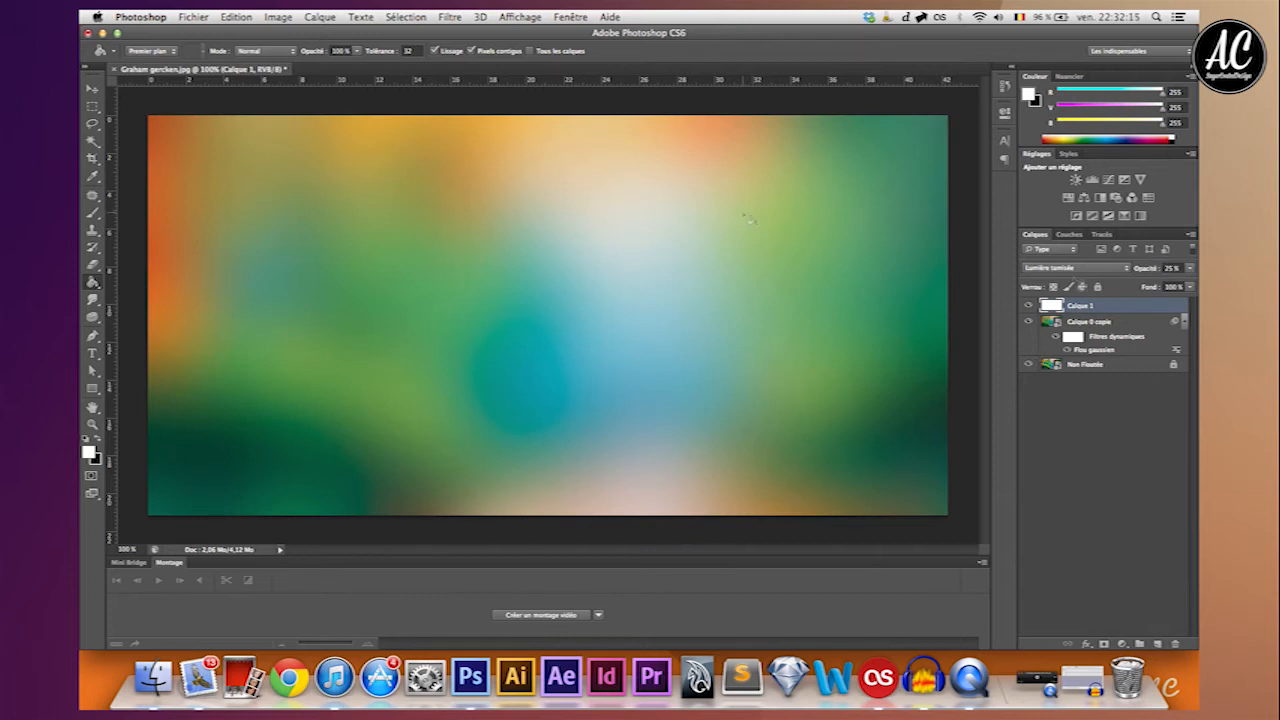
right_click(1106, 312)
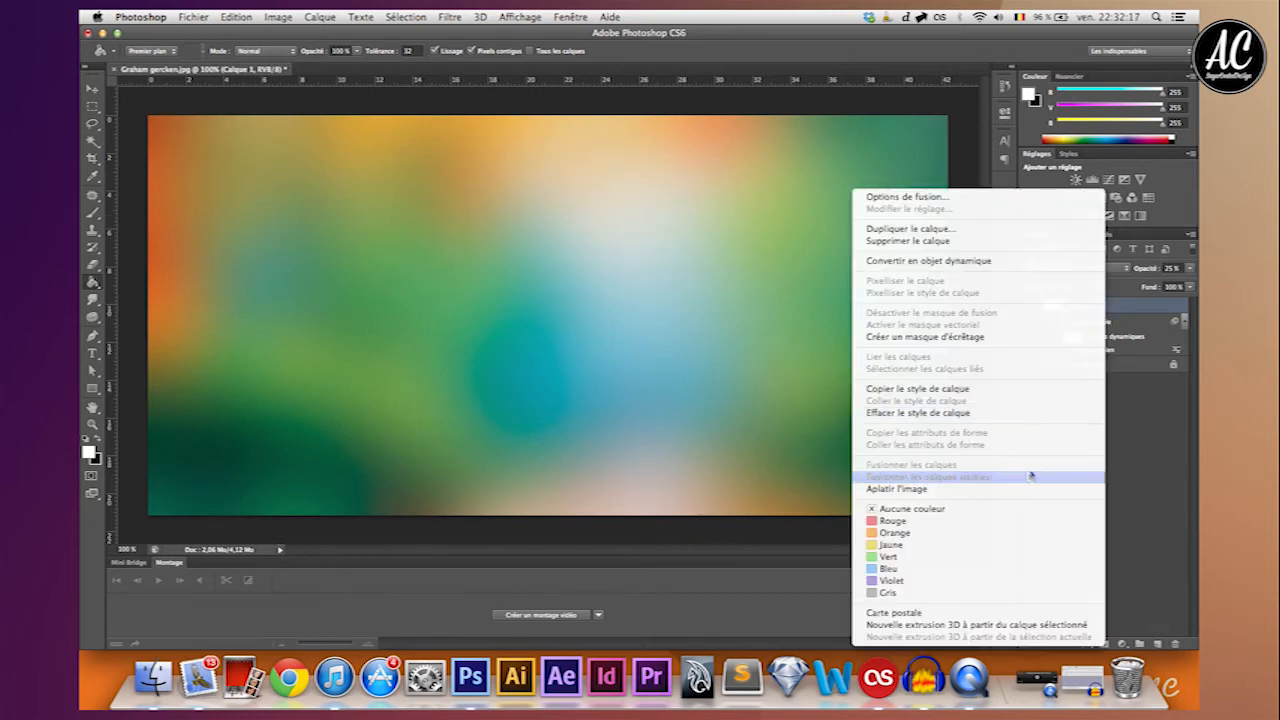
click(1023, 337)
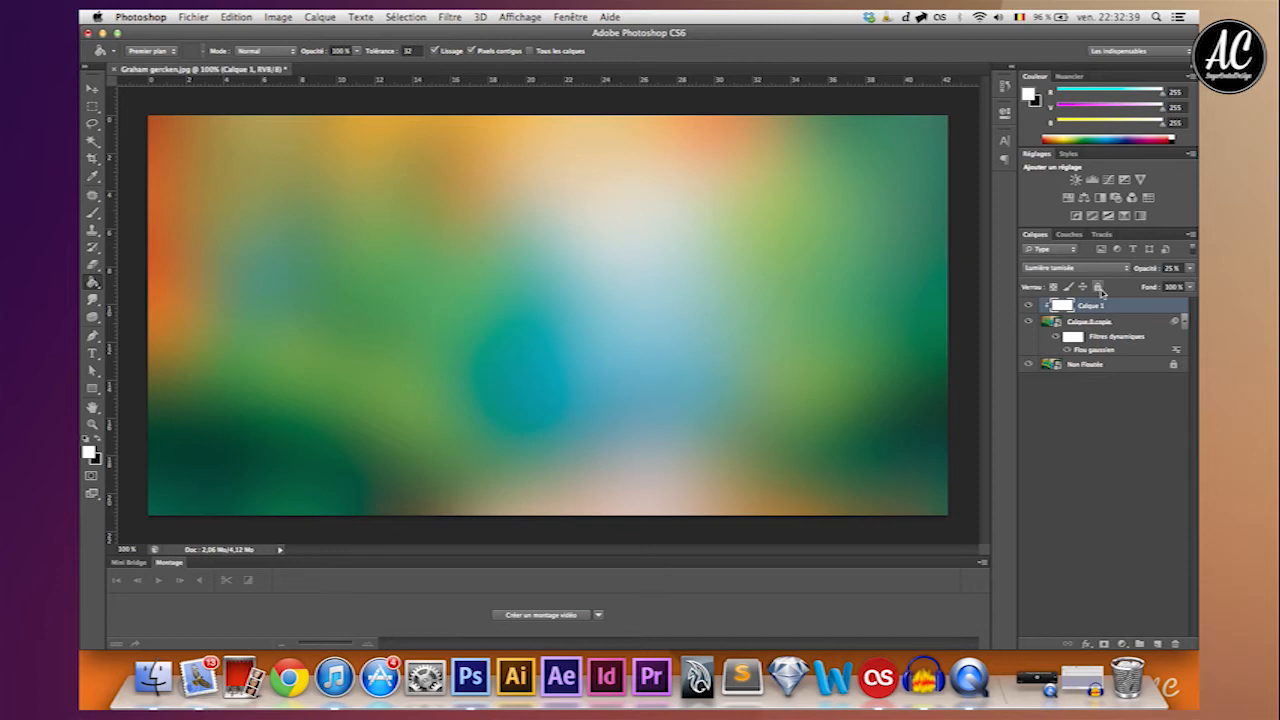
Add a Vibrance adjustment layer above the white layer and set its vibrance to 25
click(320, 17)
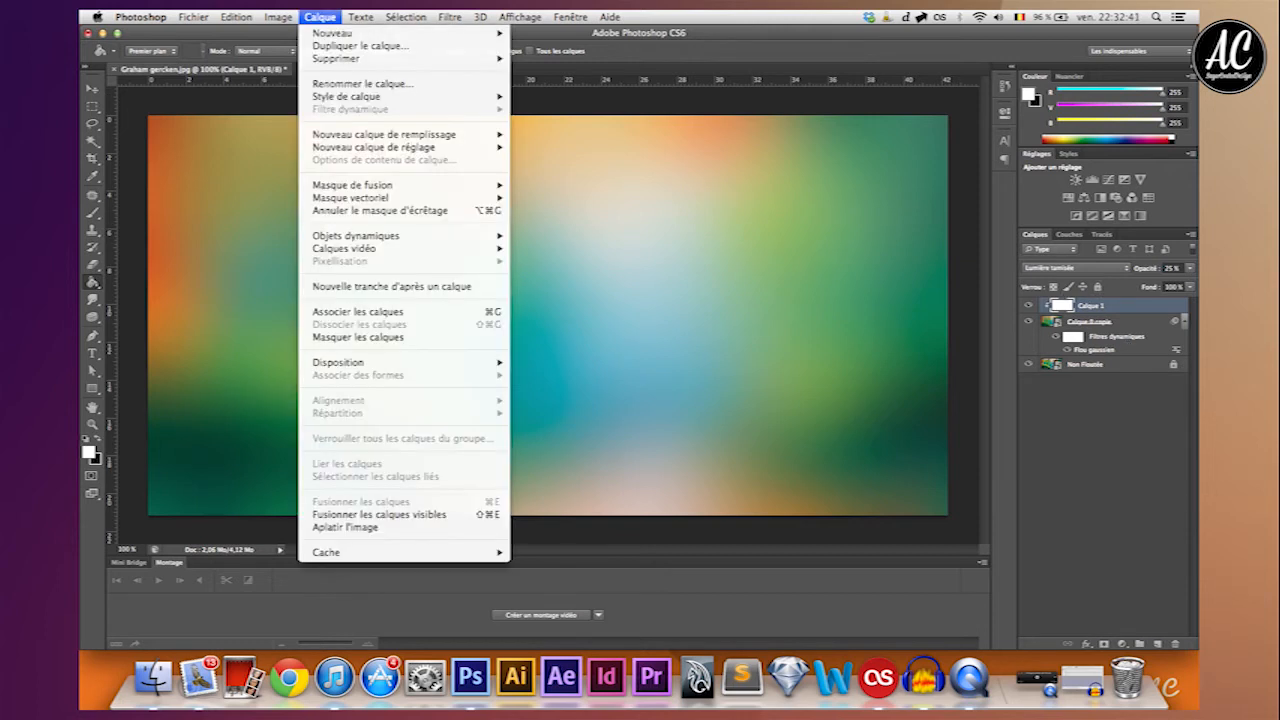
mouse_move(421, 150)
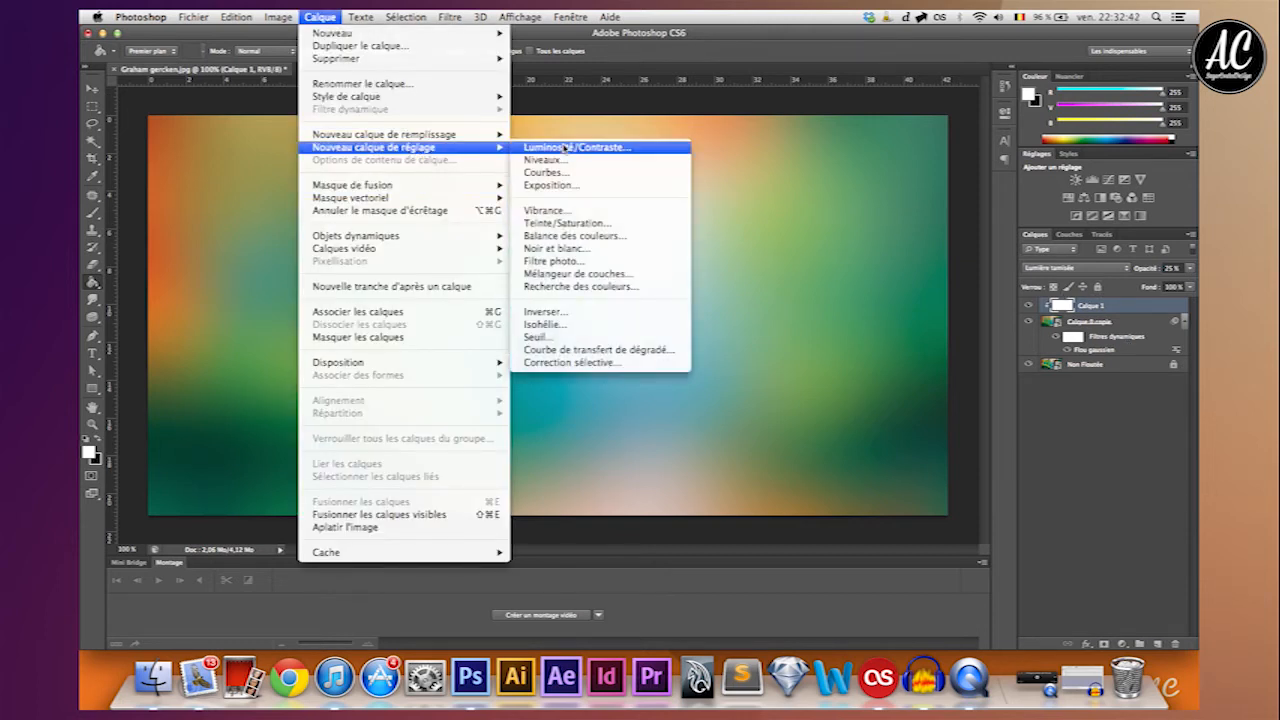
click(575, 210)
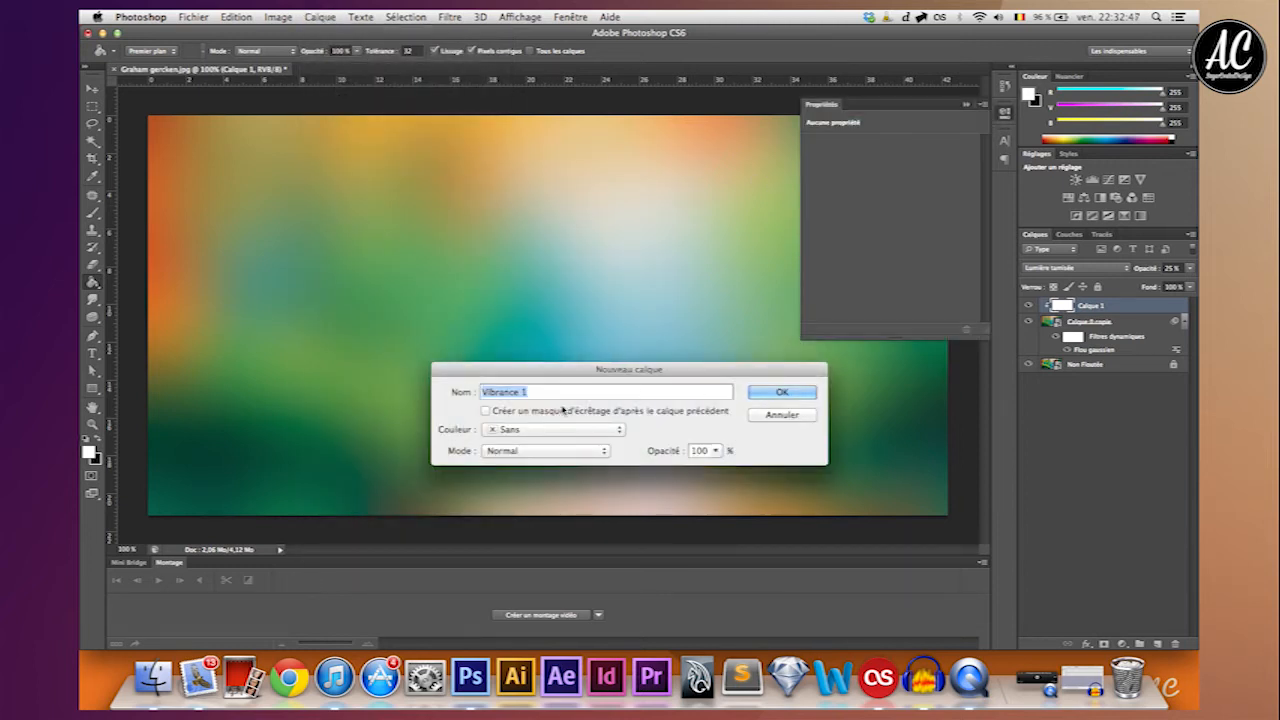
click(792, 393)
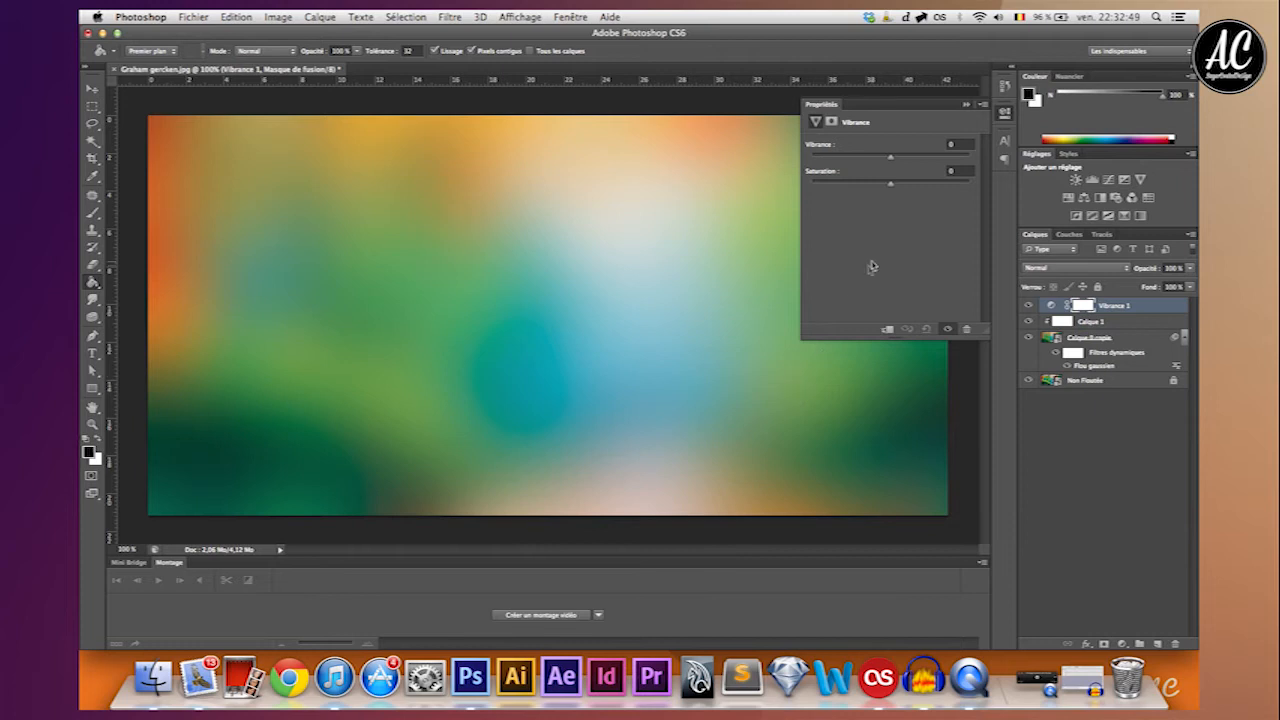
click(966, 143)
text(2)
key(Return)
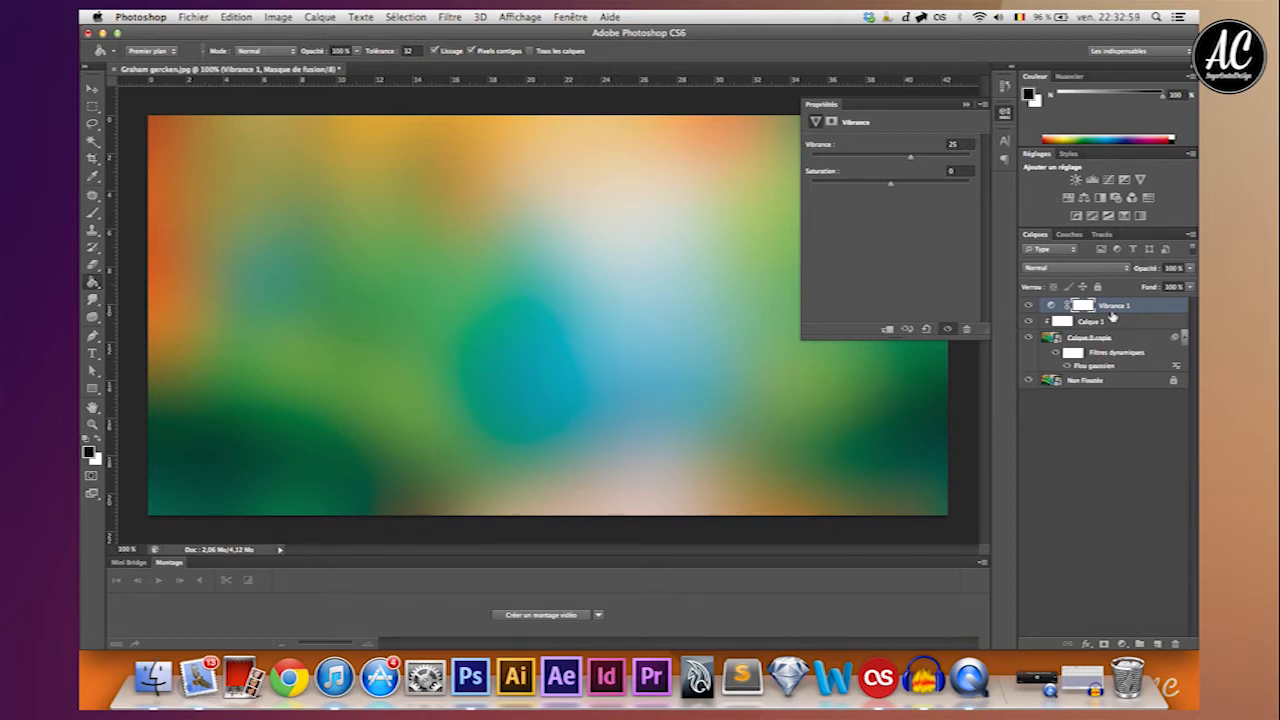
Add a new layer above the Vibrance adjustment and fill it with black using the Paint Bucket
click(1158, 645)
click(966, 105)
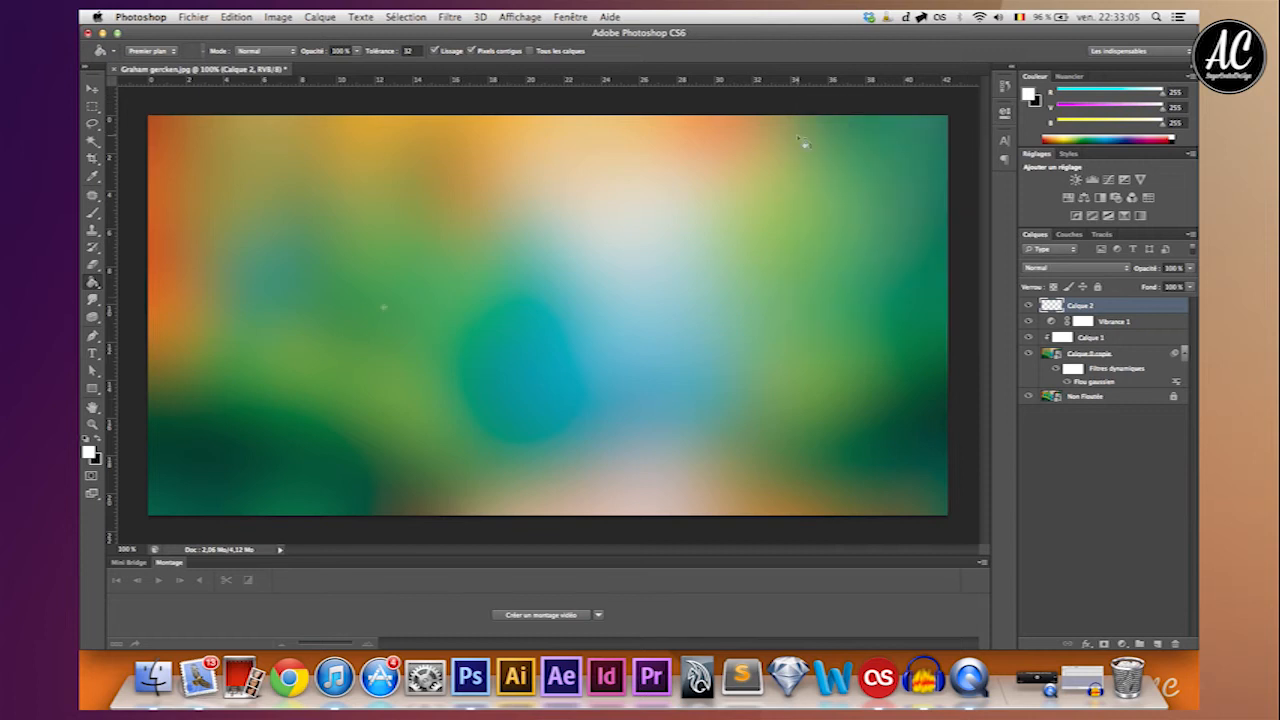
click(97, 438)
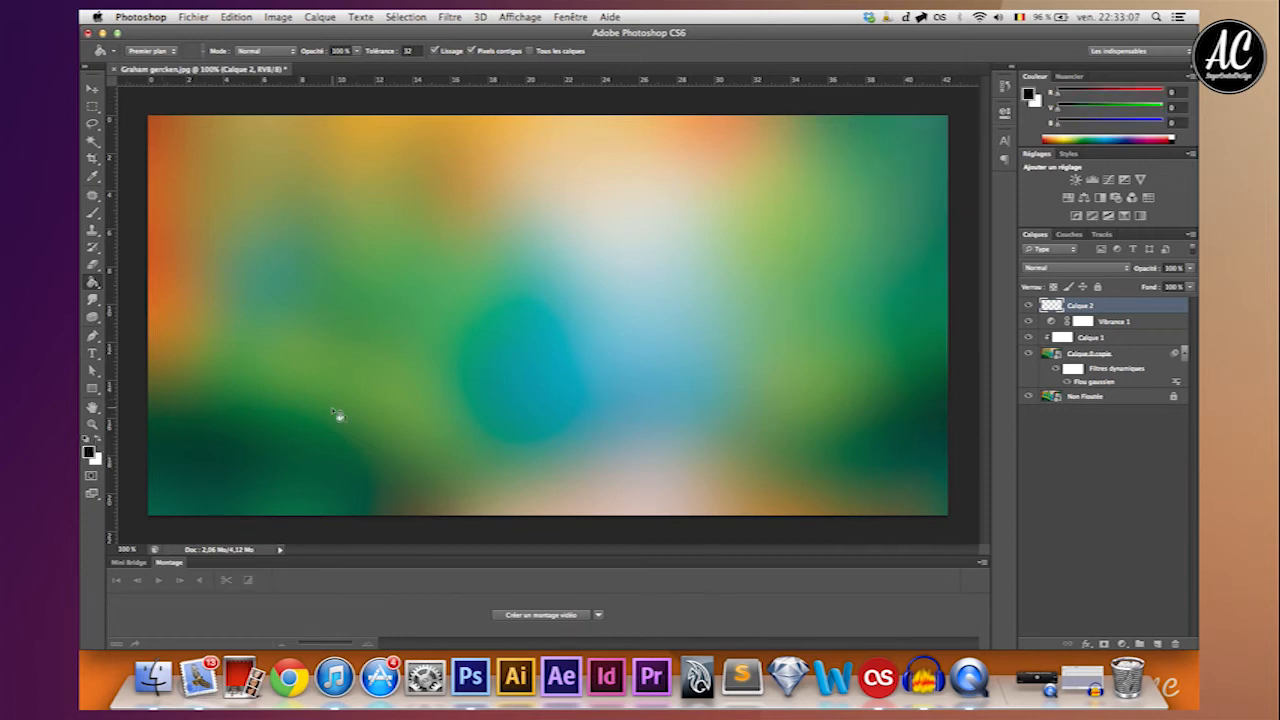
click(337, 417)
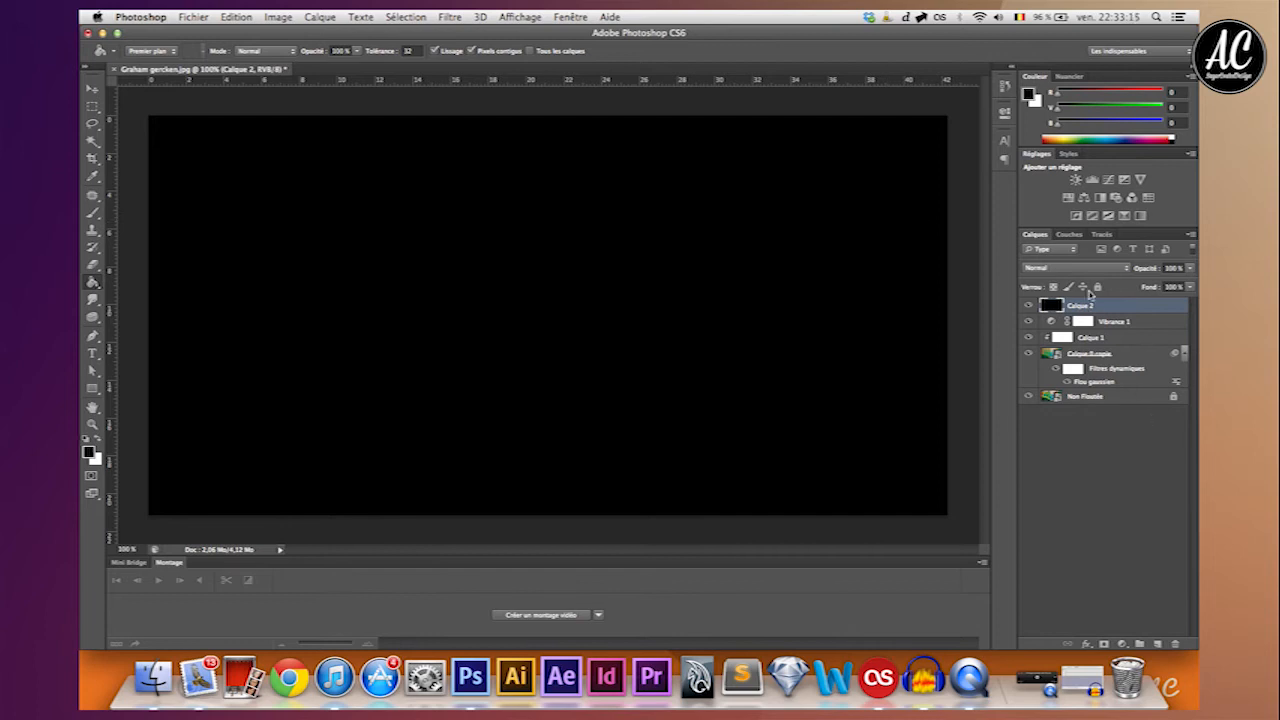
Convert the black layer to a smart object and add 25% Gaussian, monochromatic noise to it
right_click(1080, 320)
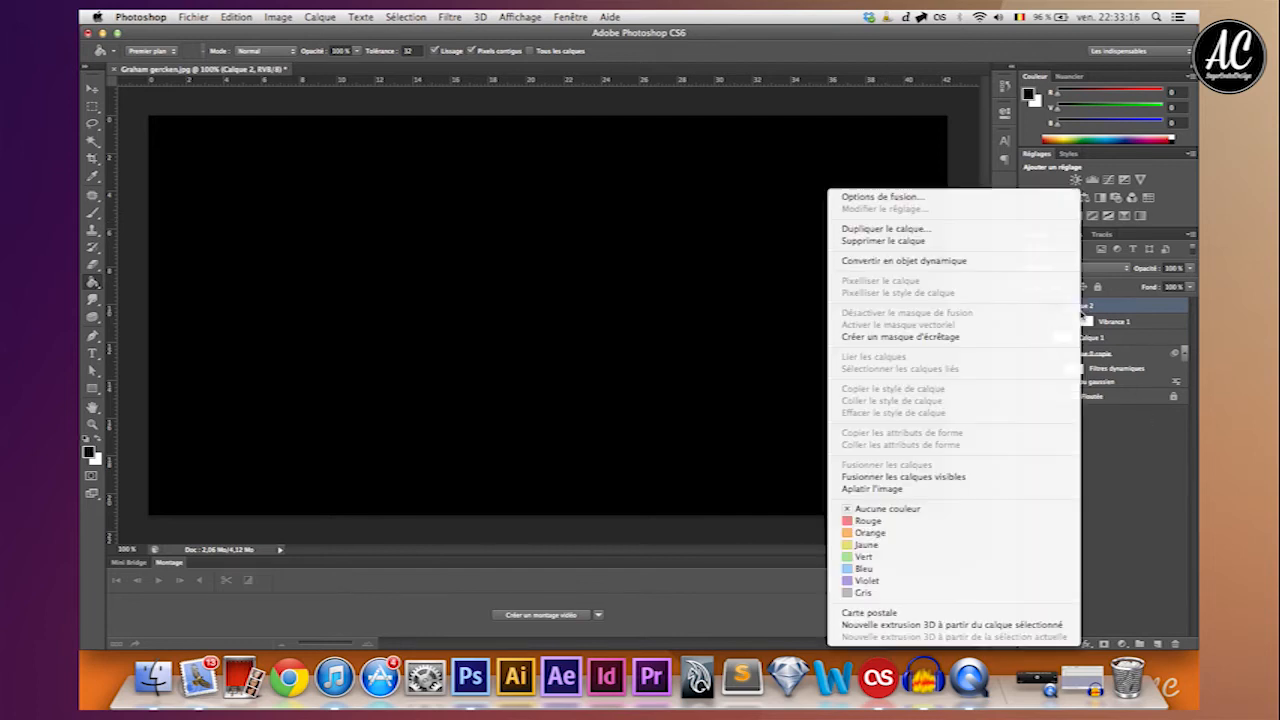
click(990, 261)
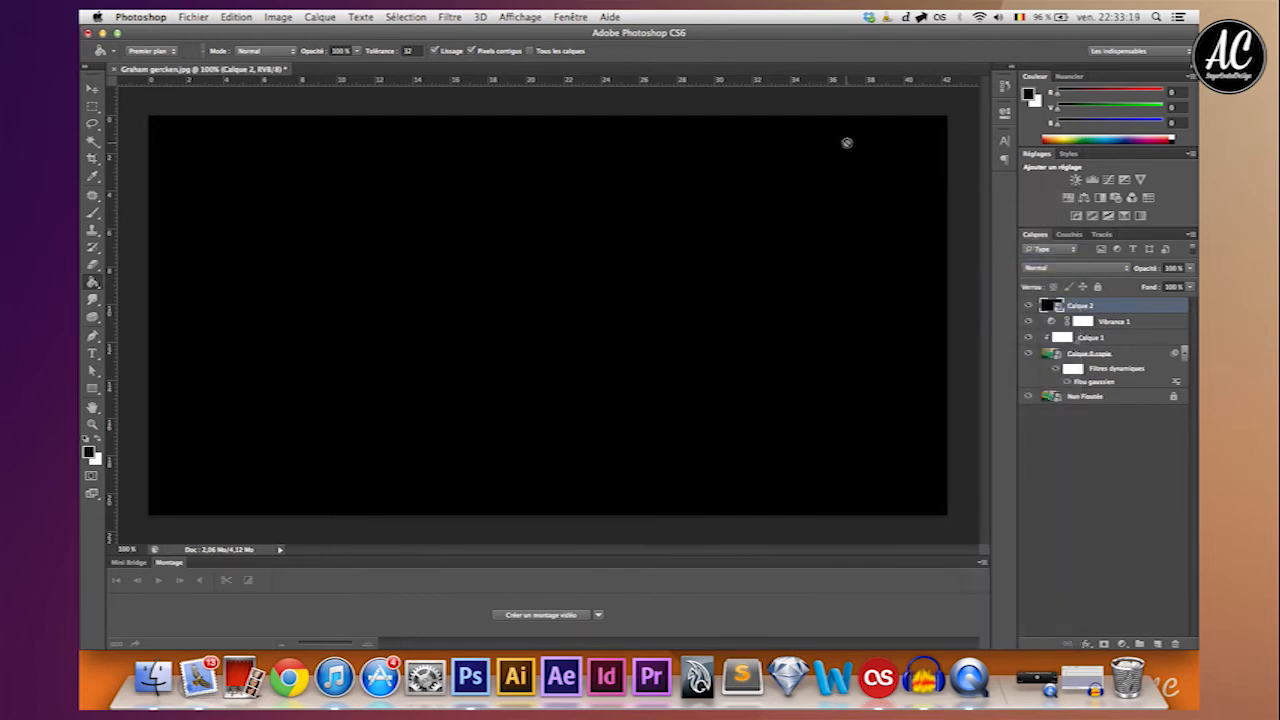
click(450, 17)
mouse_move(530, 185)
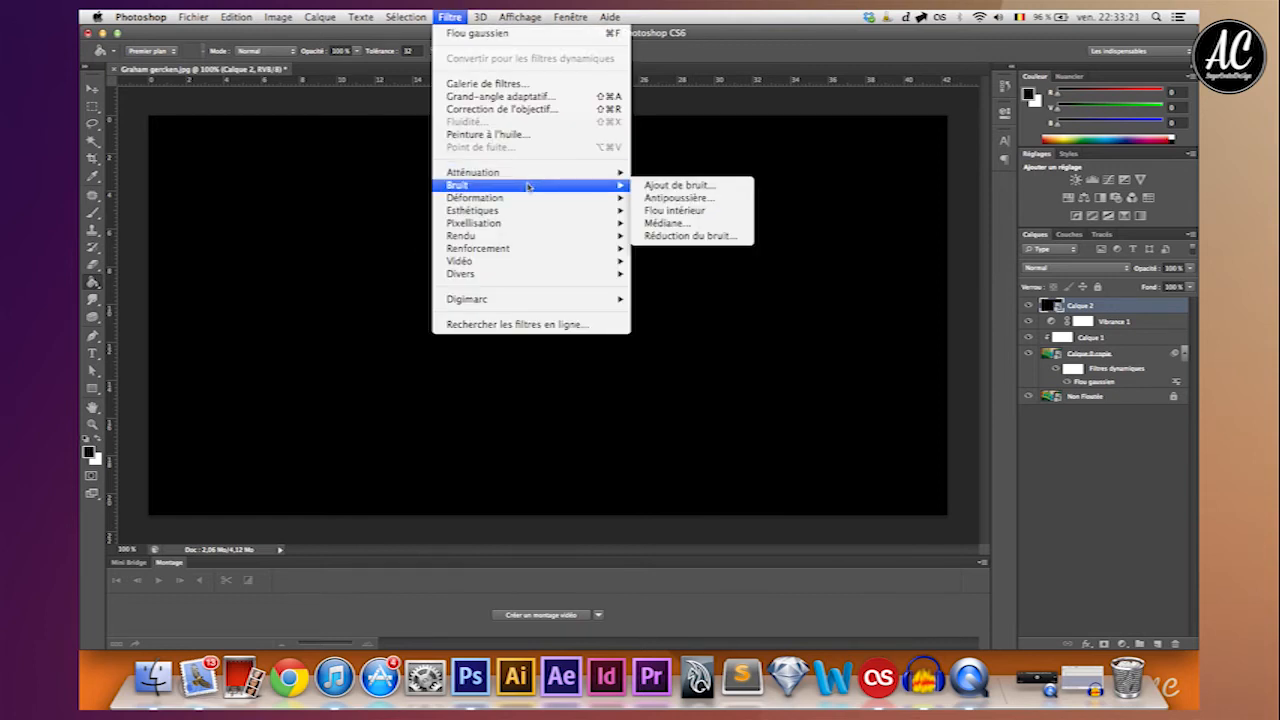
click(679, 185)
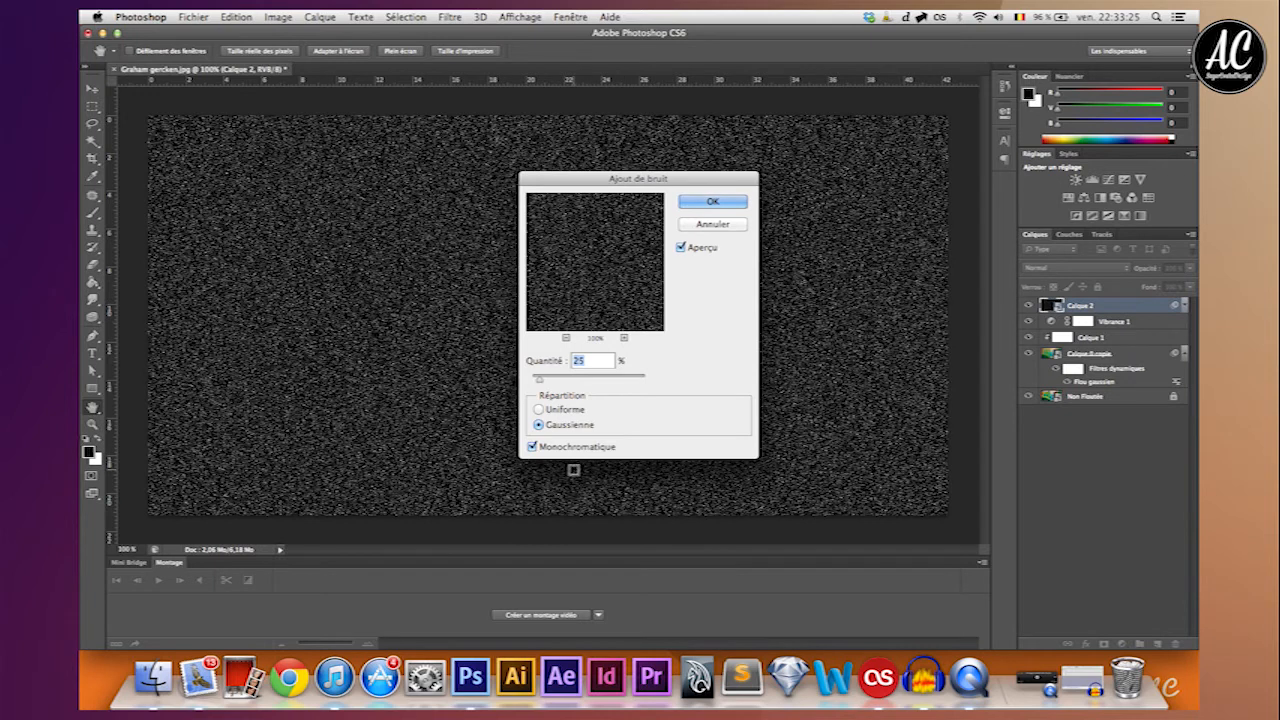
click(553, 449)
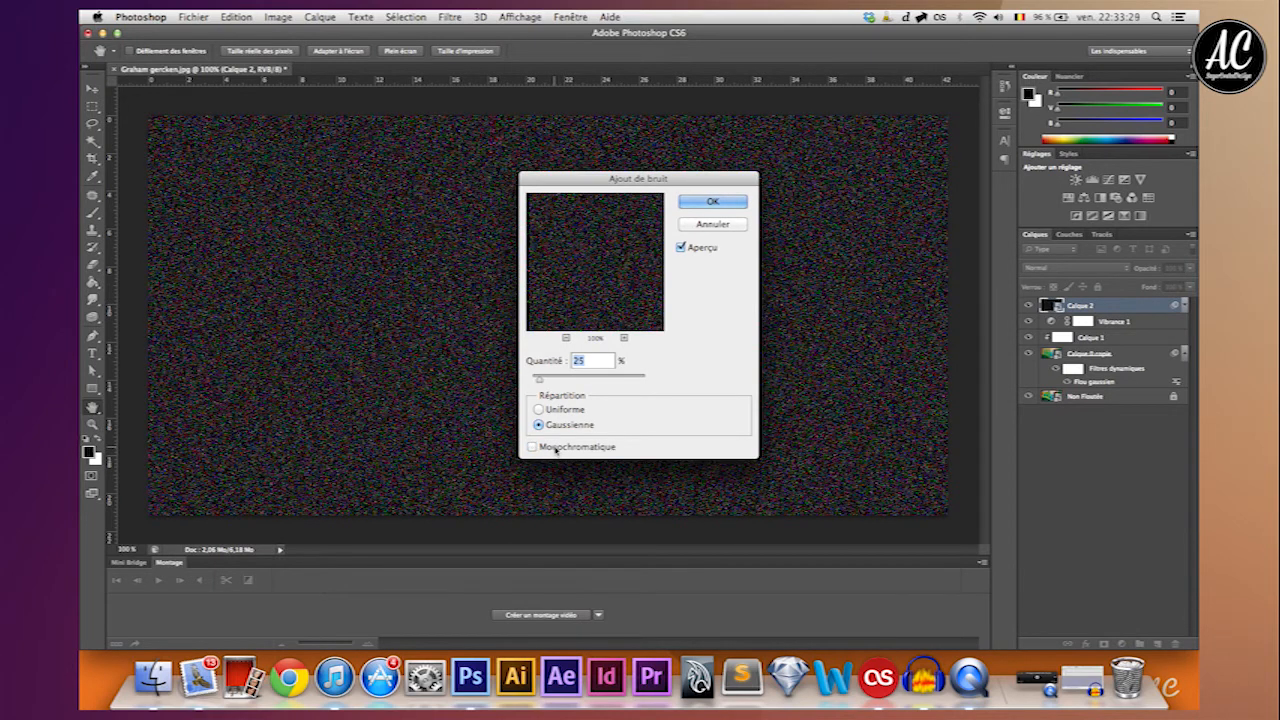
click(555, 449)
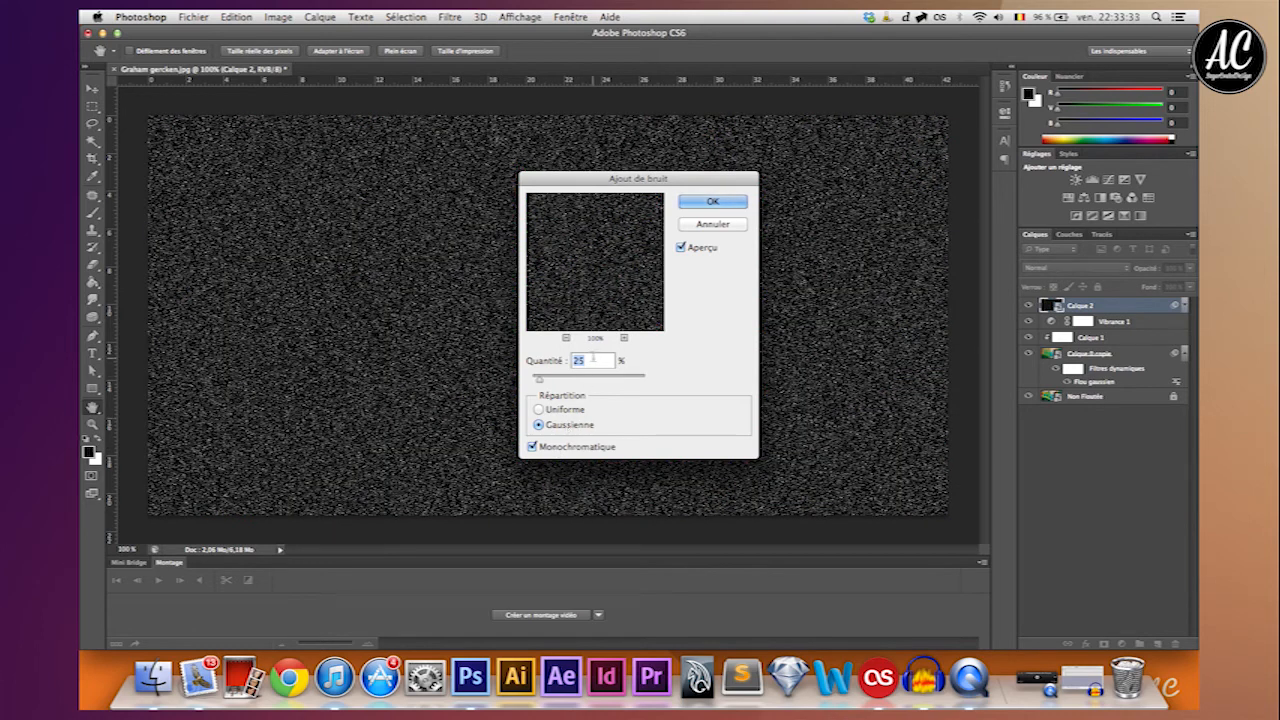
click(697, 203)
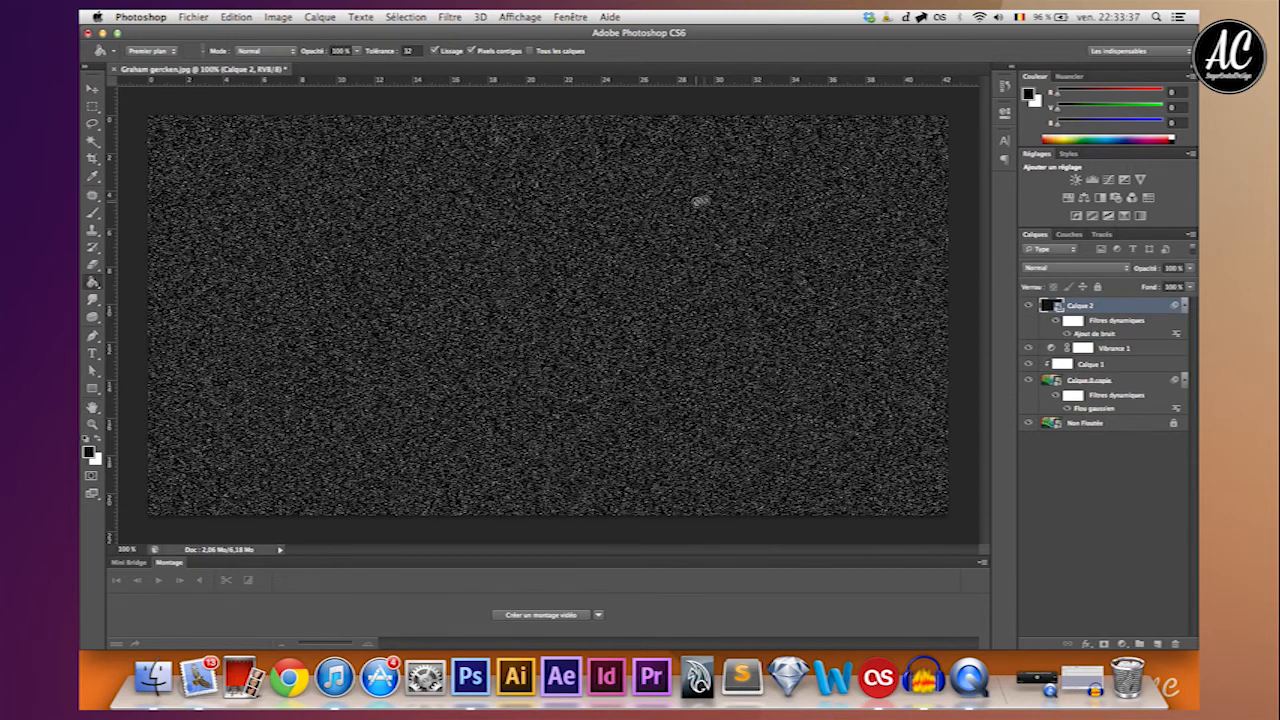
Set the noise layer's blend mode to Superposition (Screen) and its opacity to 12%
click(1056, 268)
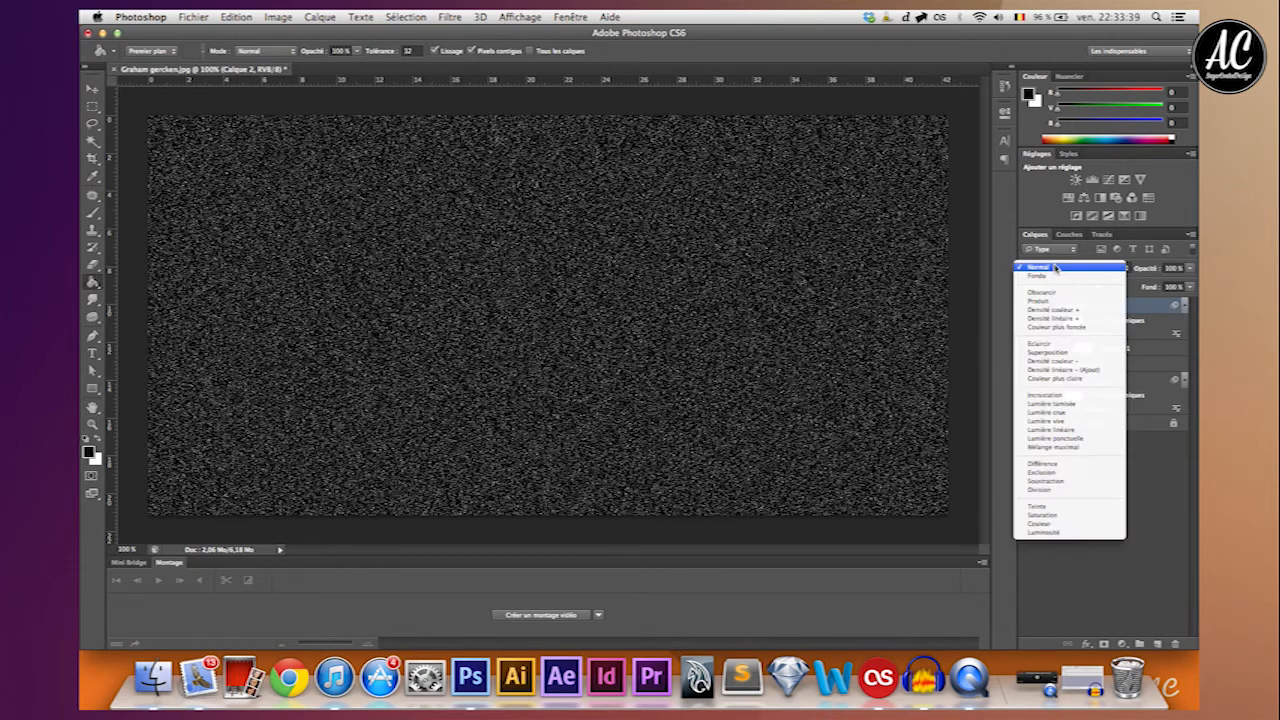
click(1063, 352)
key(super+a)
text(10)
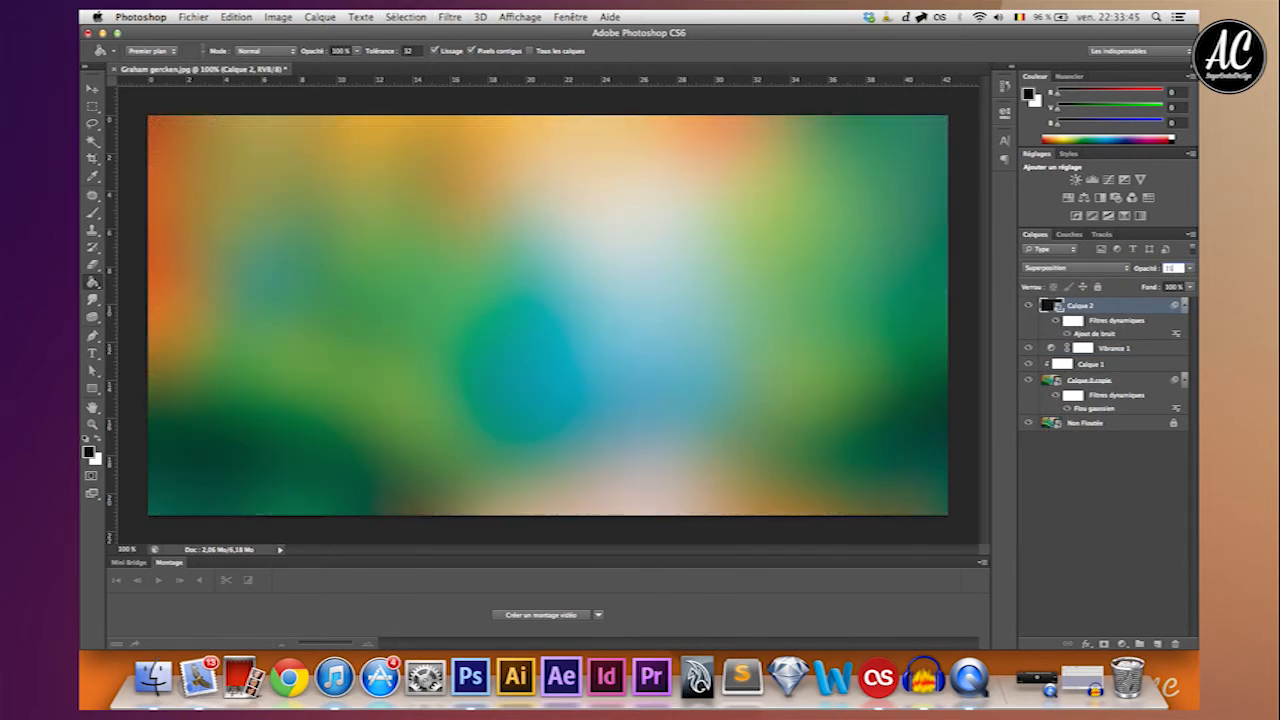
key(Return)
click(1172, 268)
click(1145, 566)
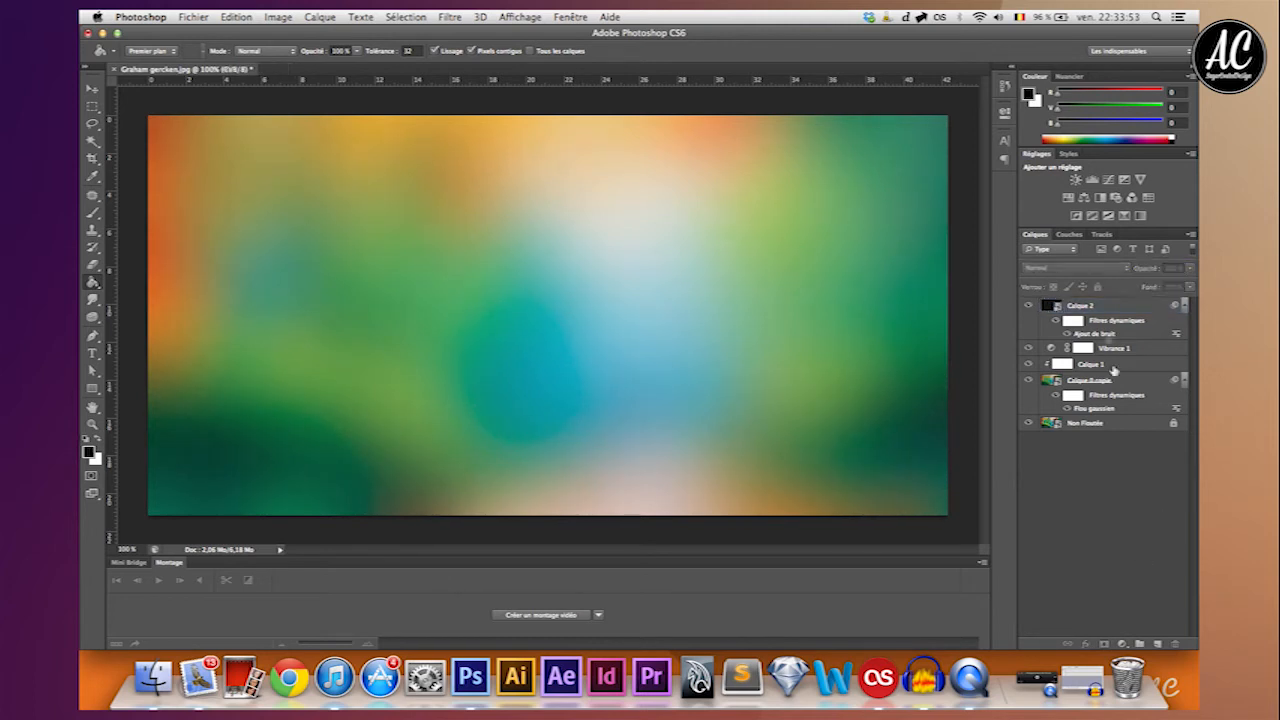
Create a new group and move the noise, Vibrance, white and blurred copy layers into it
click(1096, 312)
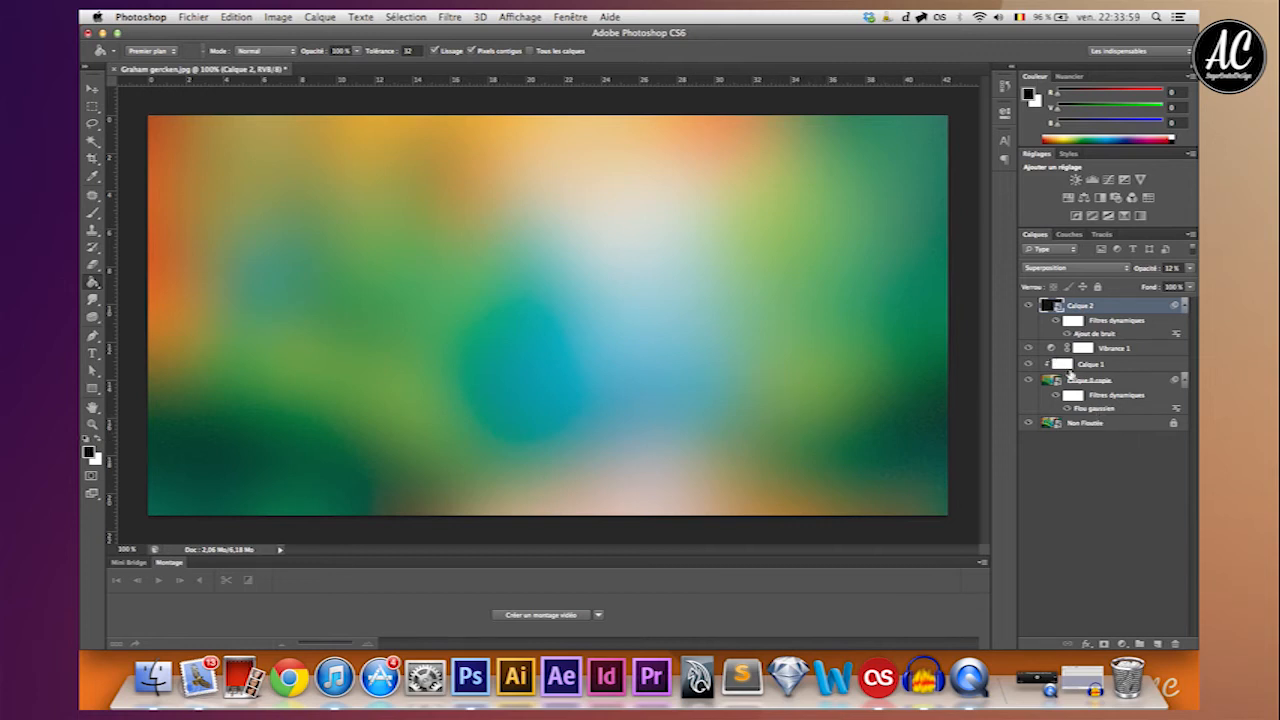
shift+click(1130, 382)
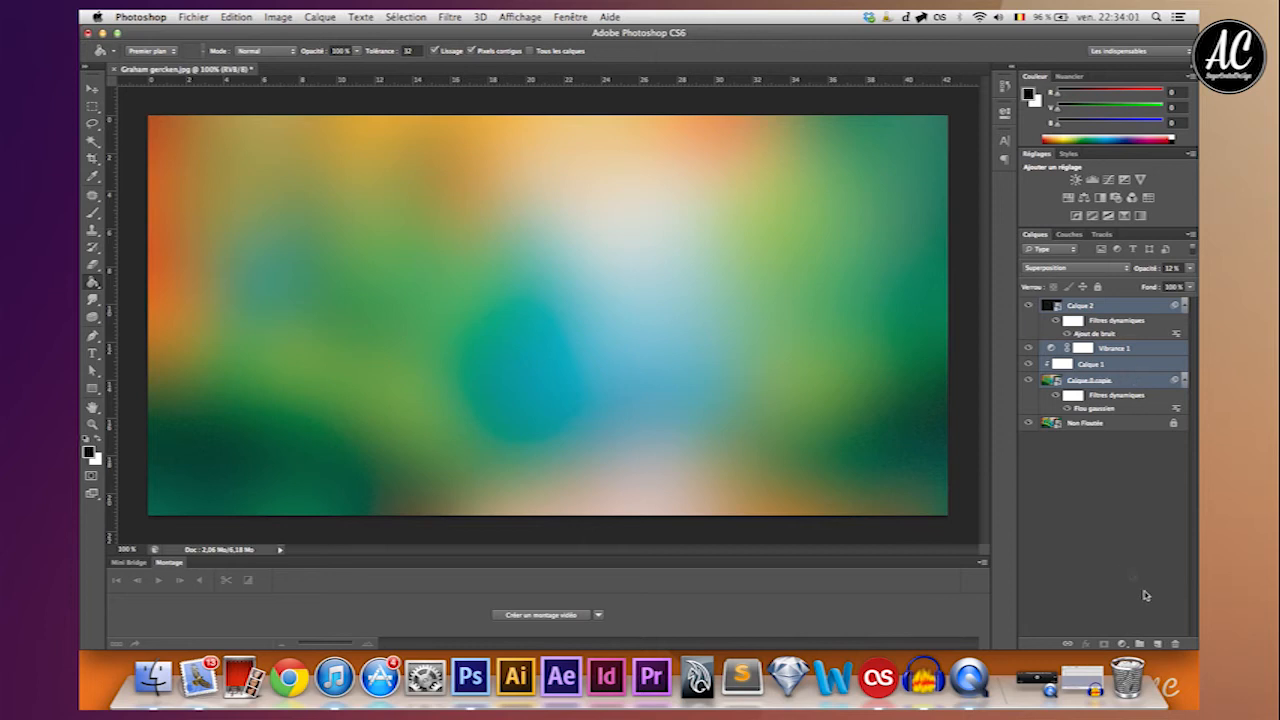
click(1139, 644)
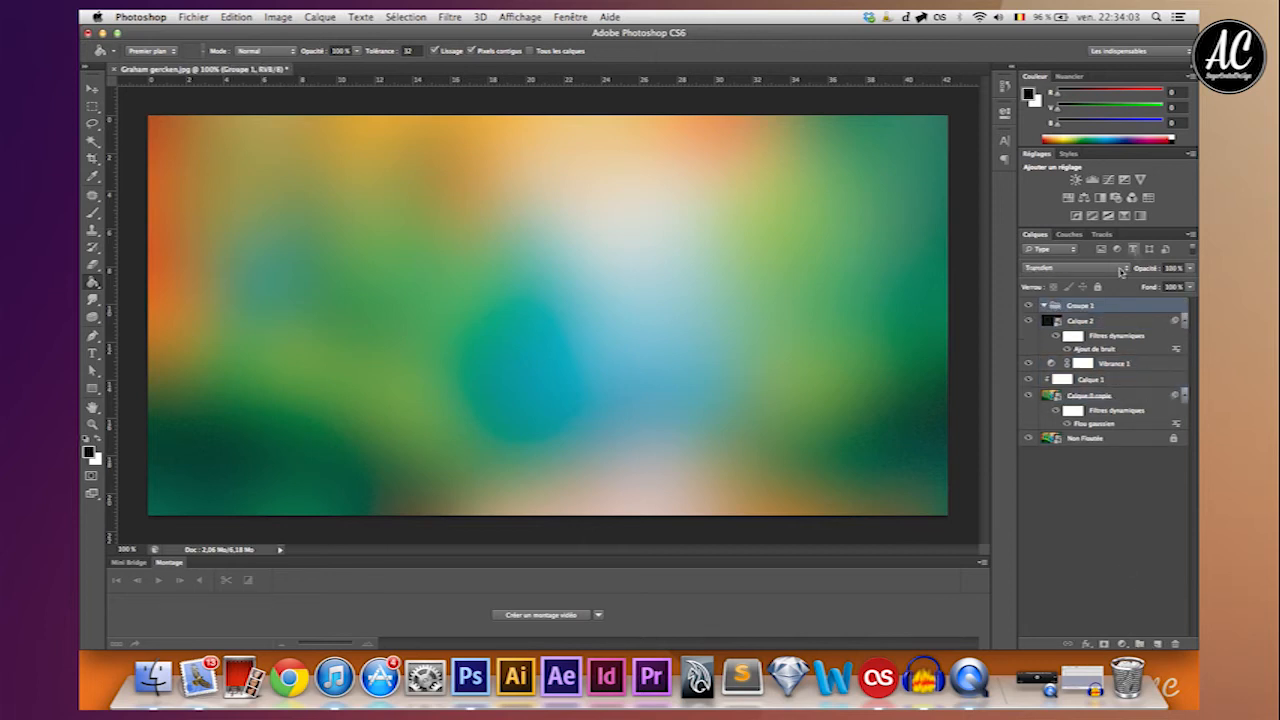
click(1100, 323)
shift+click(1129, 397)
drag(1104, 326, 1086, 310)
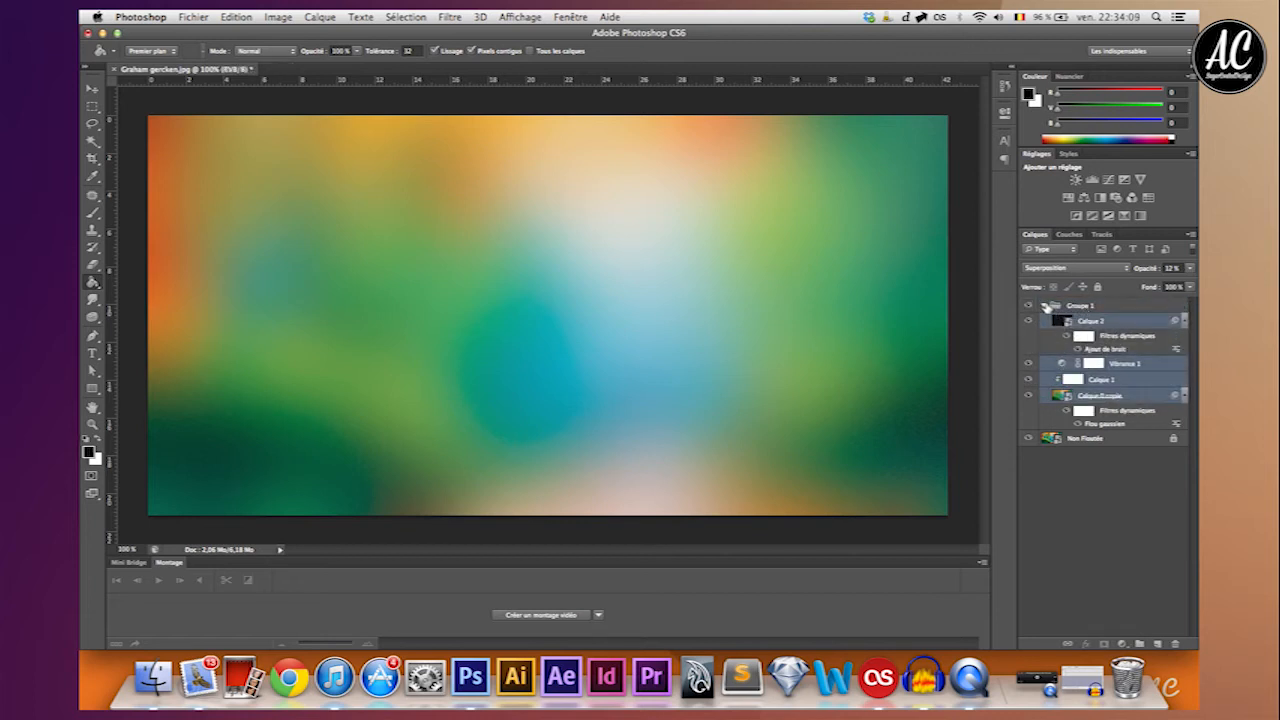
Collapse the new group and rename it FLou
click(1046, 305)
double_click(1080, 305)
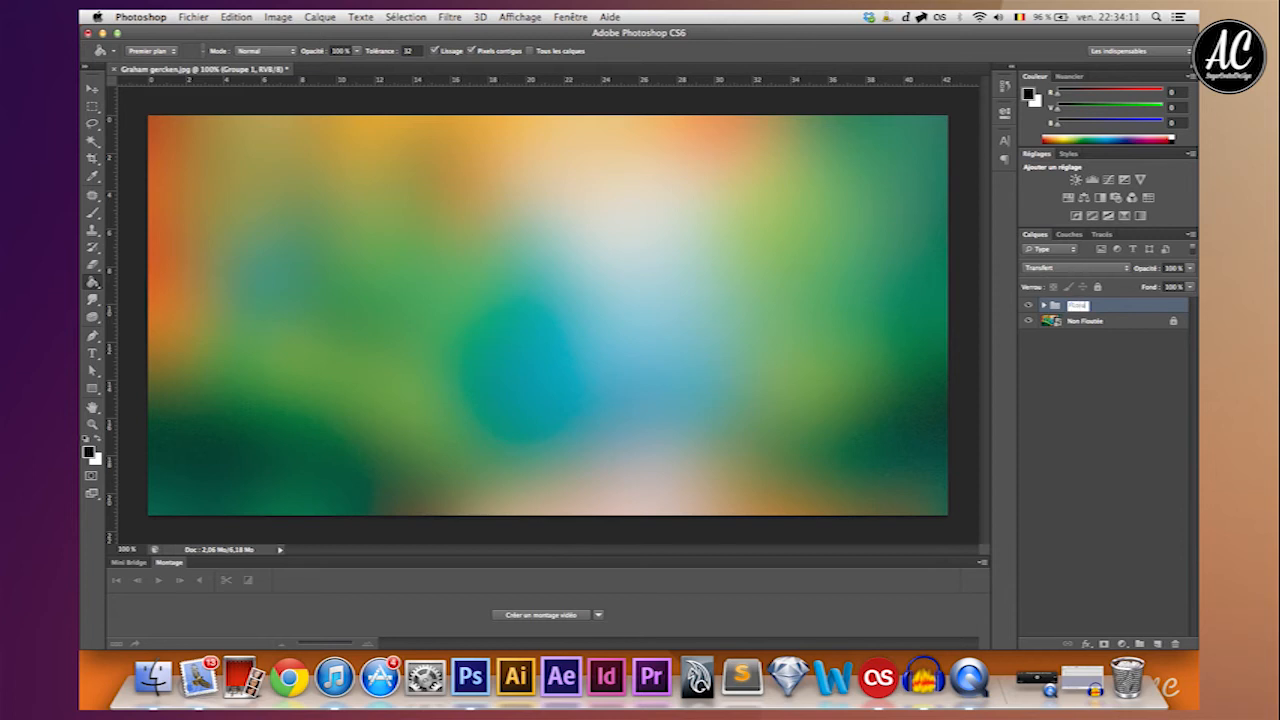
text(Flou)
key(Return)
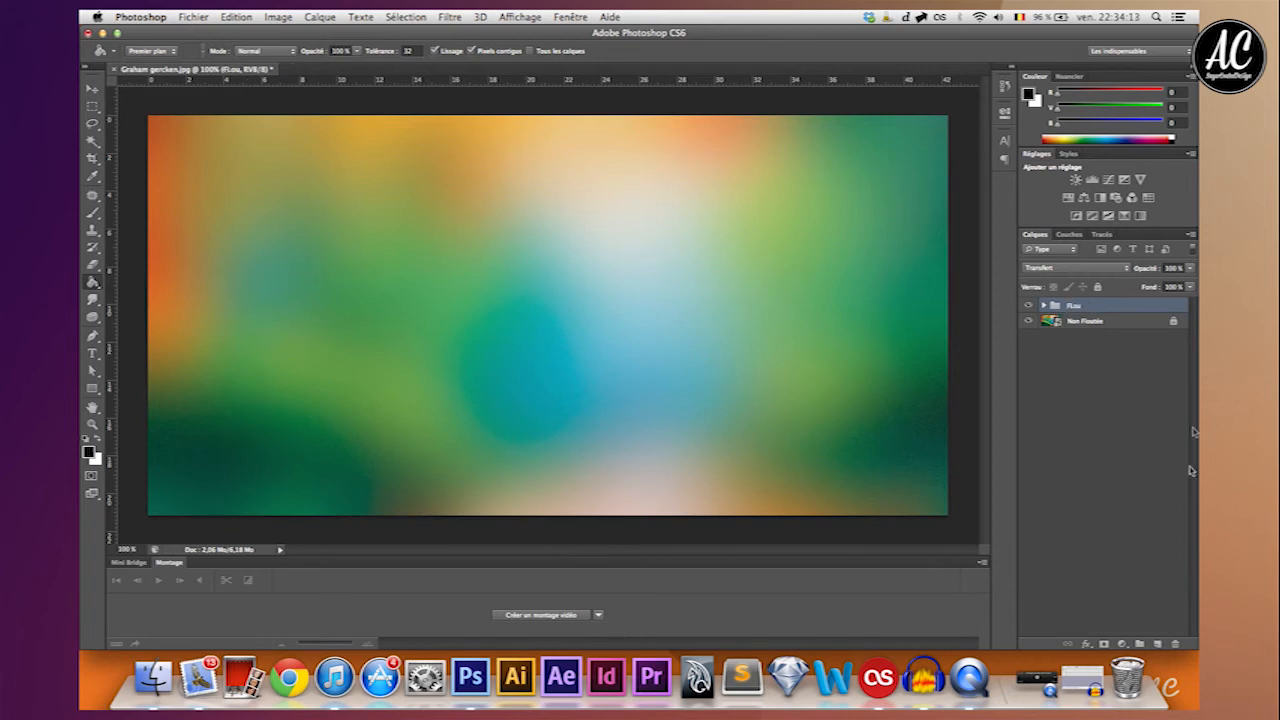
Open iphone.psd from the Finder and duplicate its Groupe 3 into the blurred painting document
click(153, 677)
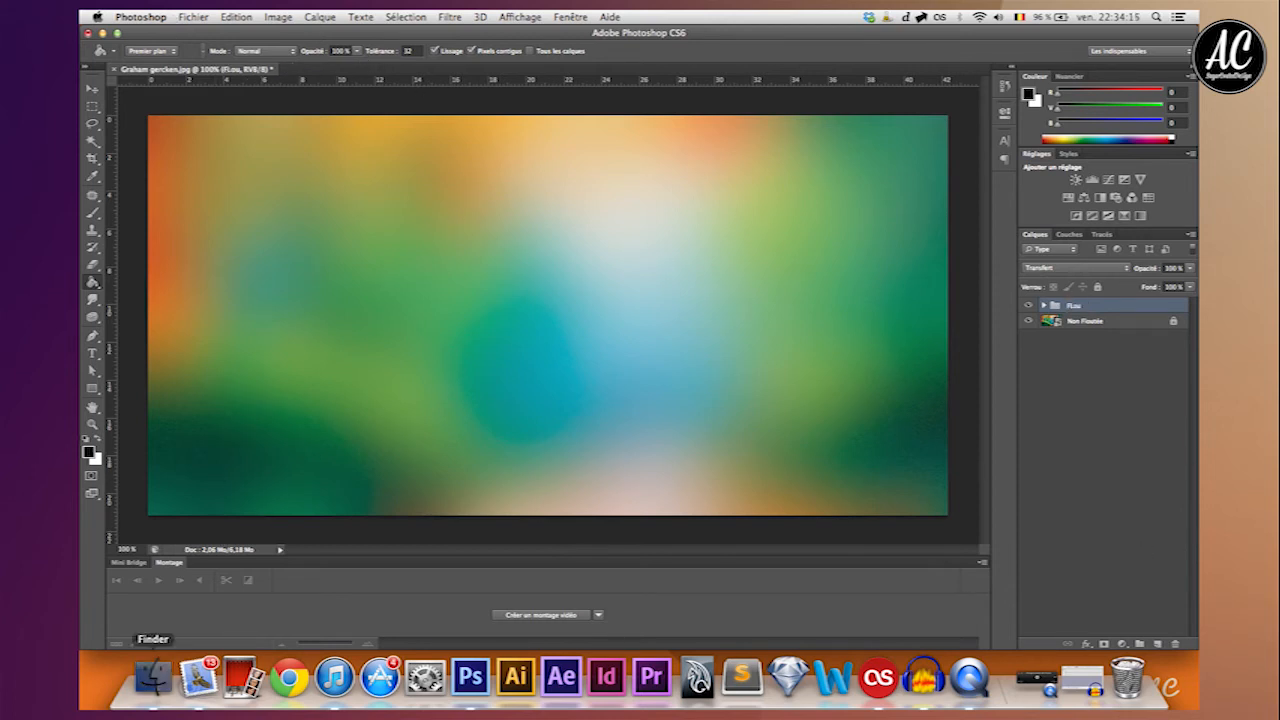
double_click(625, 226)
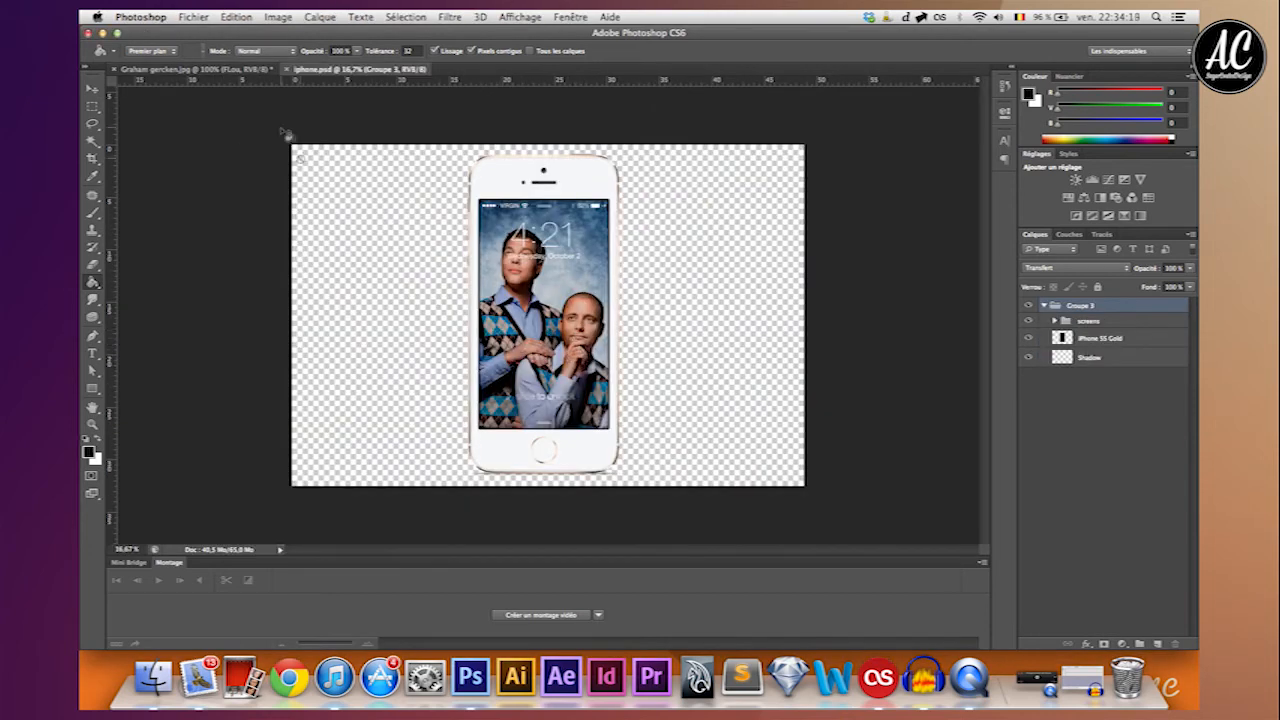
click(1045, 305)
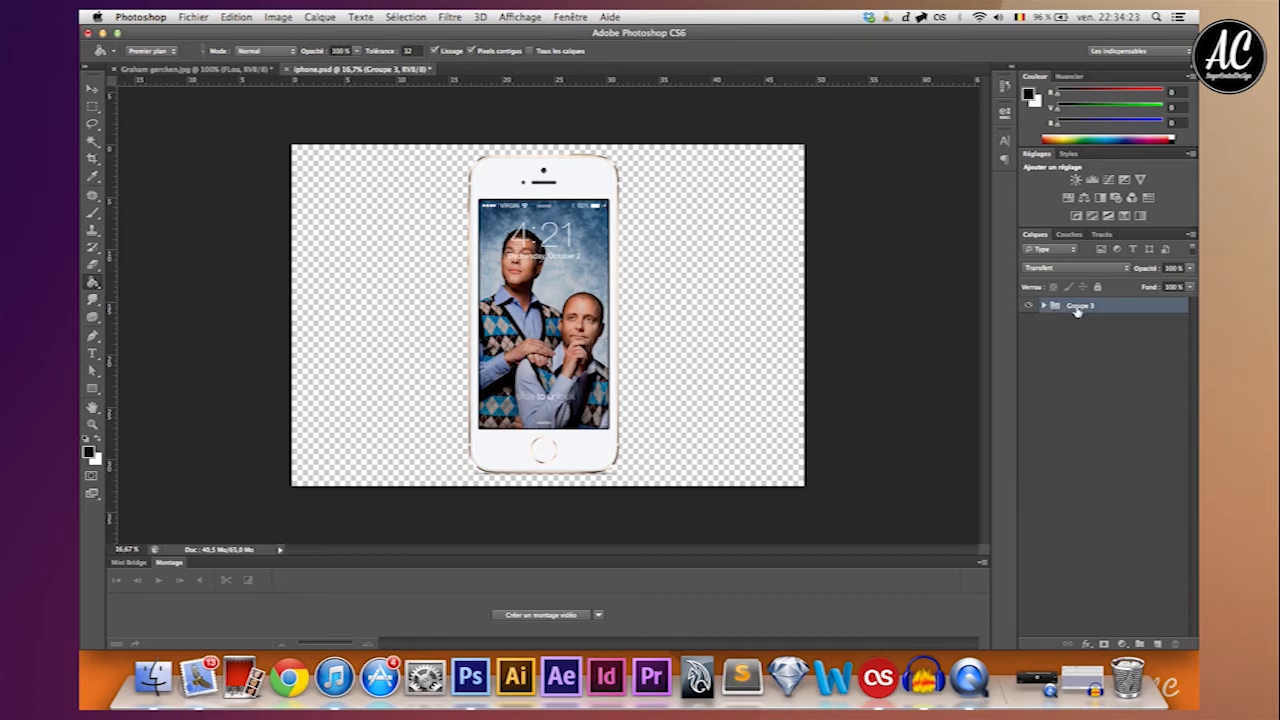
right_click(1076, 311)
click(987, 336)
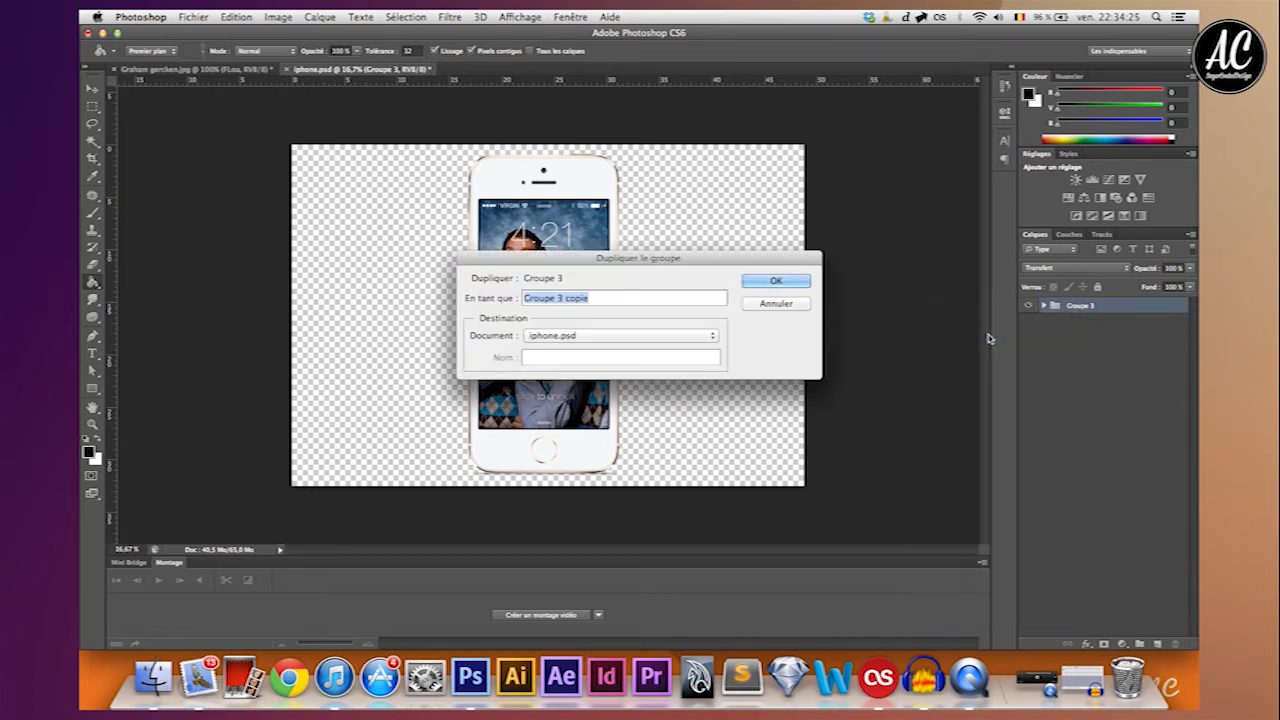
click(623, 336)
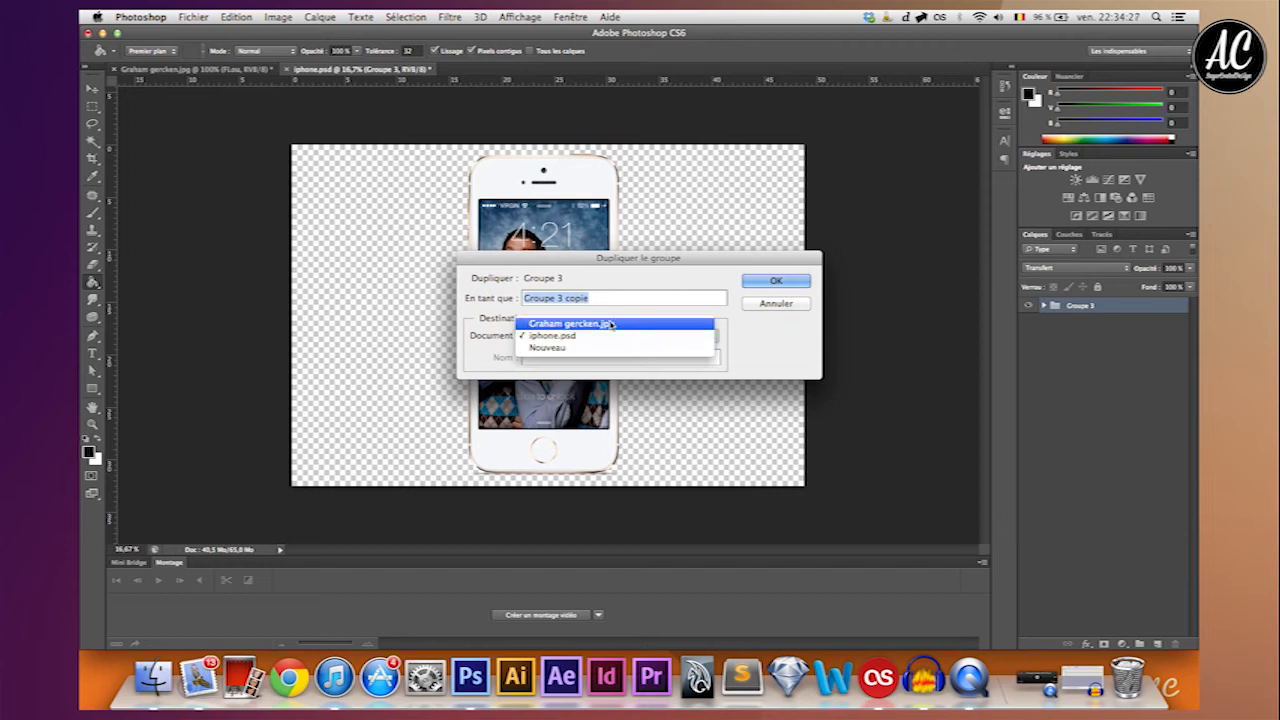
click(611, 324)
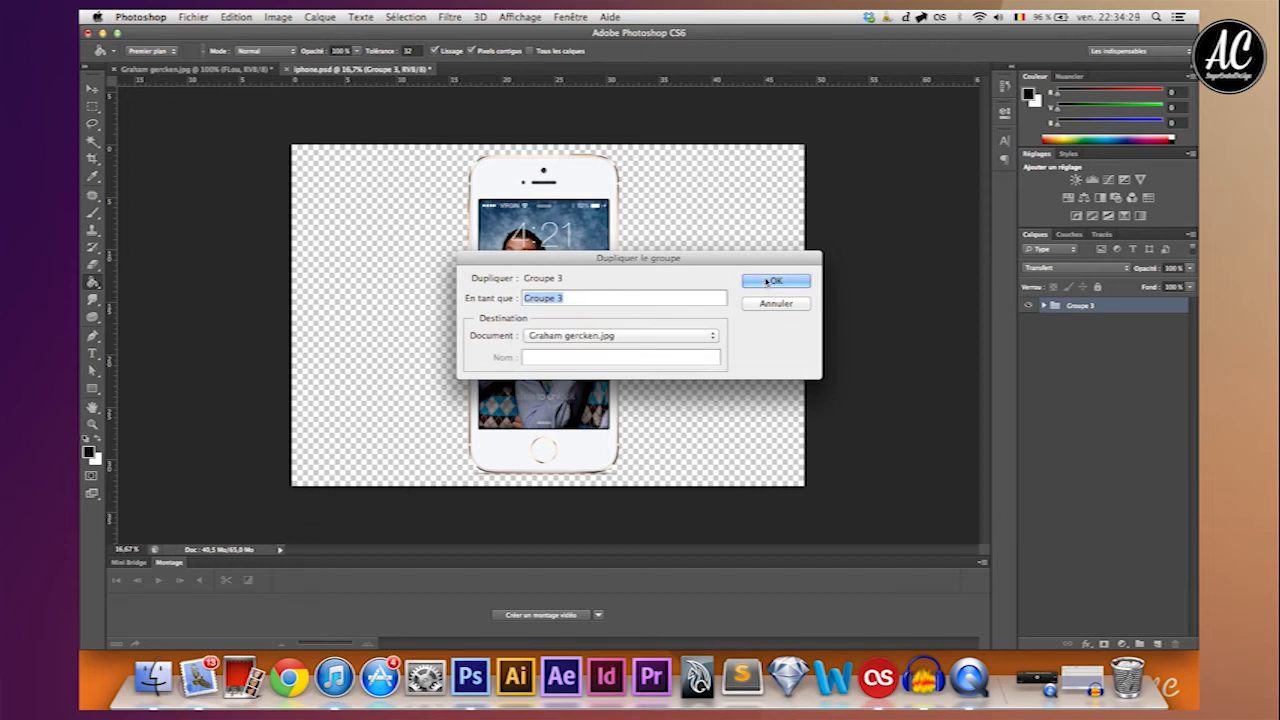
click(767, 282)
Return to the blurred painting document and close iphone.psd without saving its changes
click(231, 70)
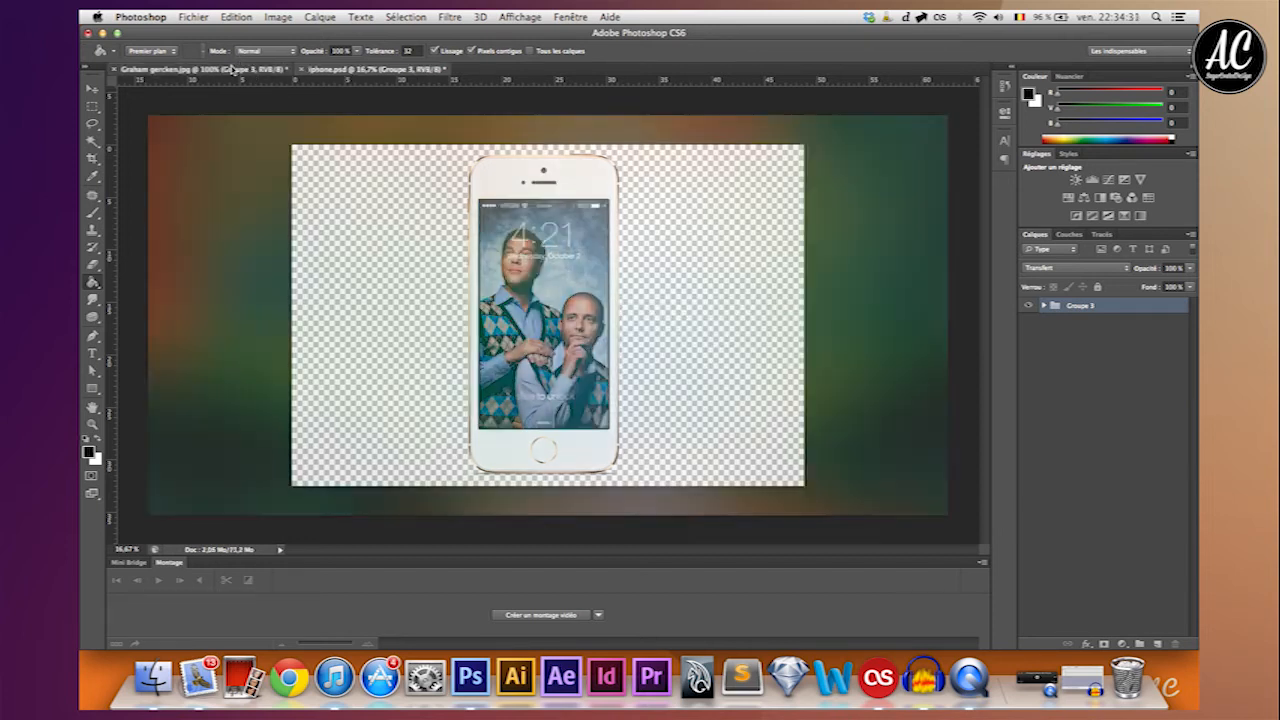
click(303, 69)
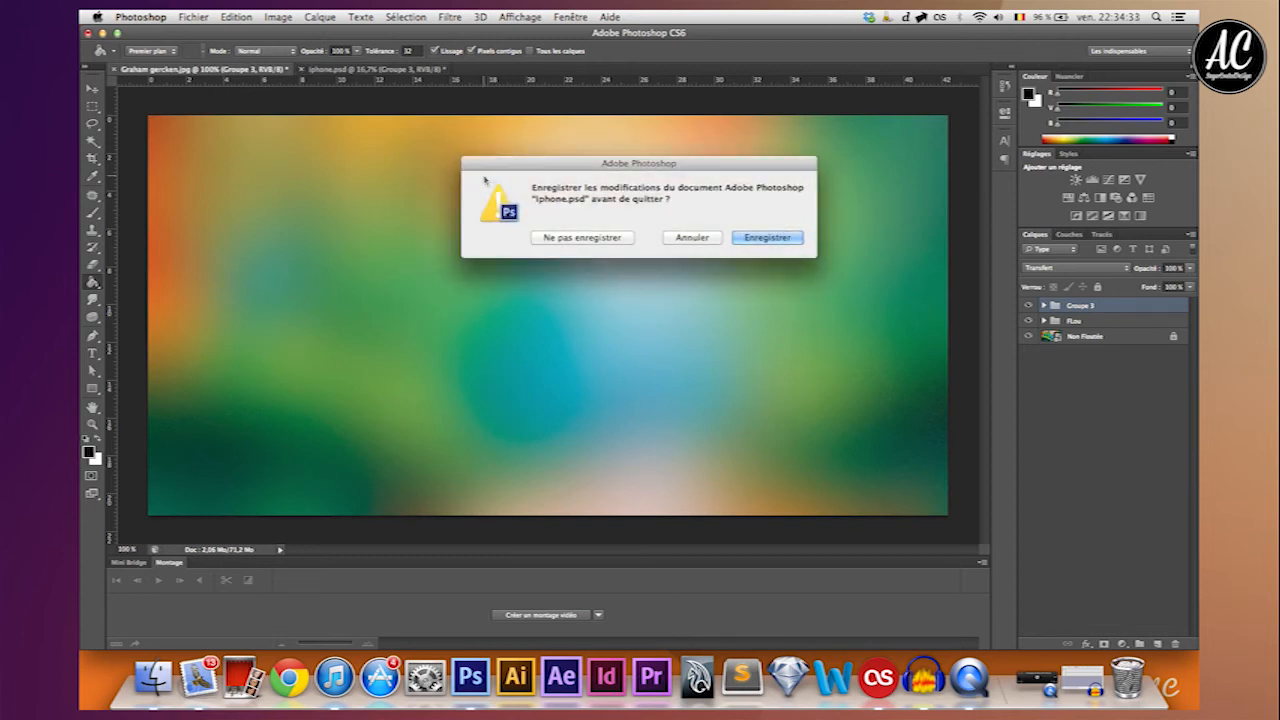
click(573, 237)
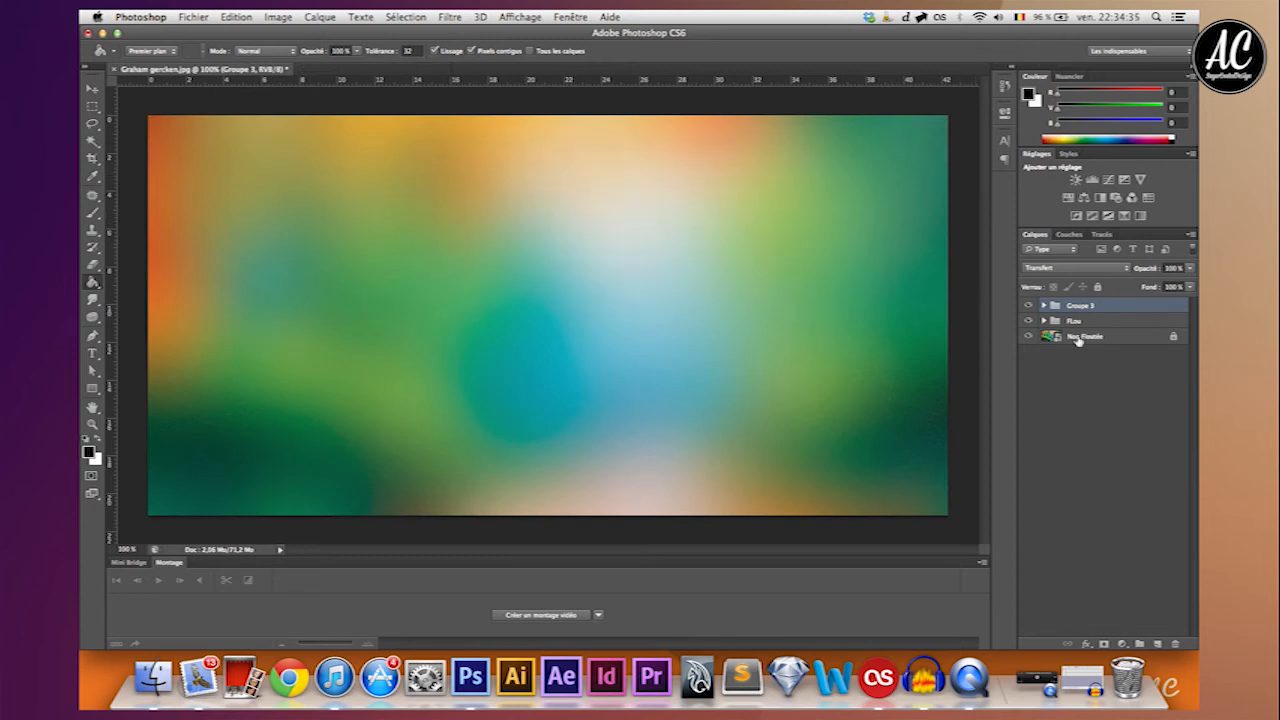
Scale the iPhone mockup group Groupe 3 down until the whole phone fits inside the painting, near its centre
key(super+minus)
key(super+minus)
key(v)
drag(905, 350, 455, 295)
drag(408, 168, 543, 423)
drag(706, 491, 583, 331)
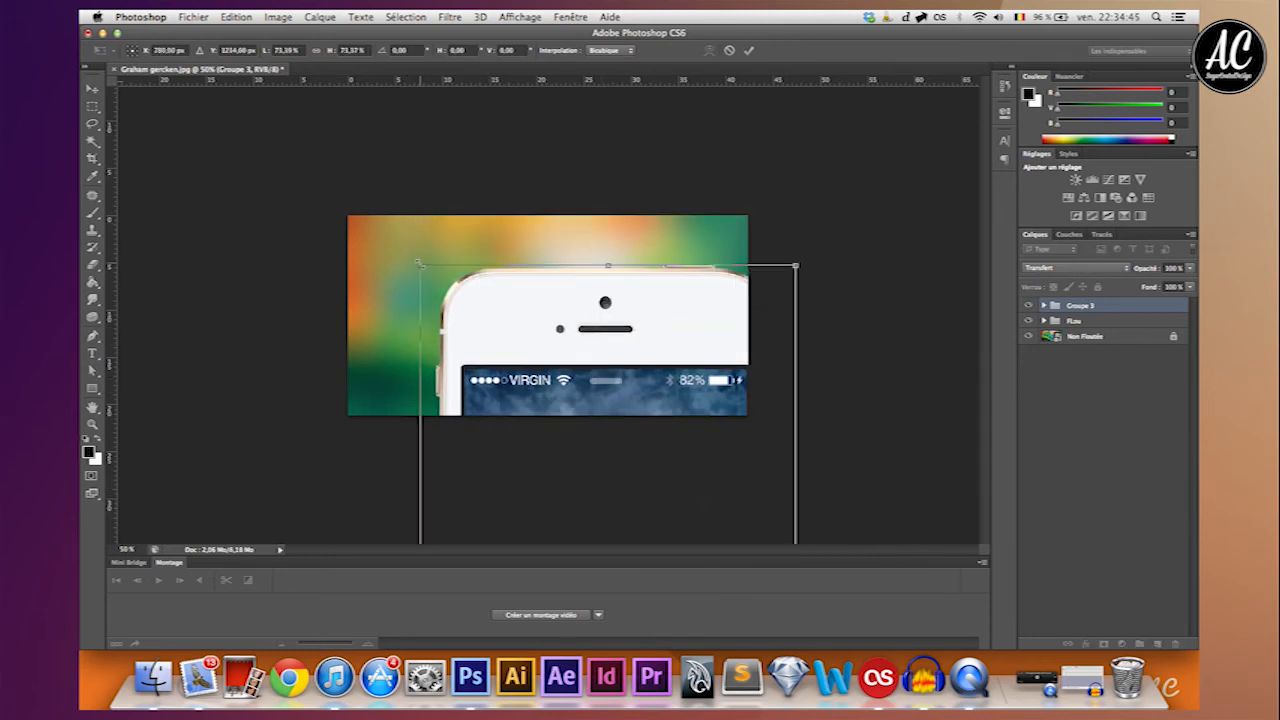
drag(420, 265, 532, 478)
drag(632, 514, 474, 214)
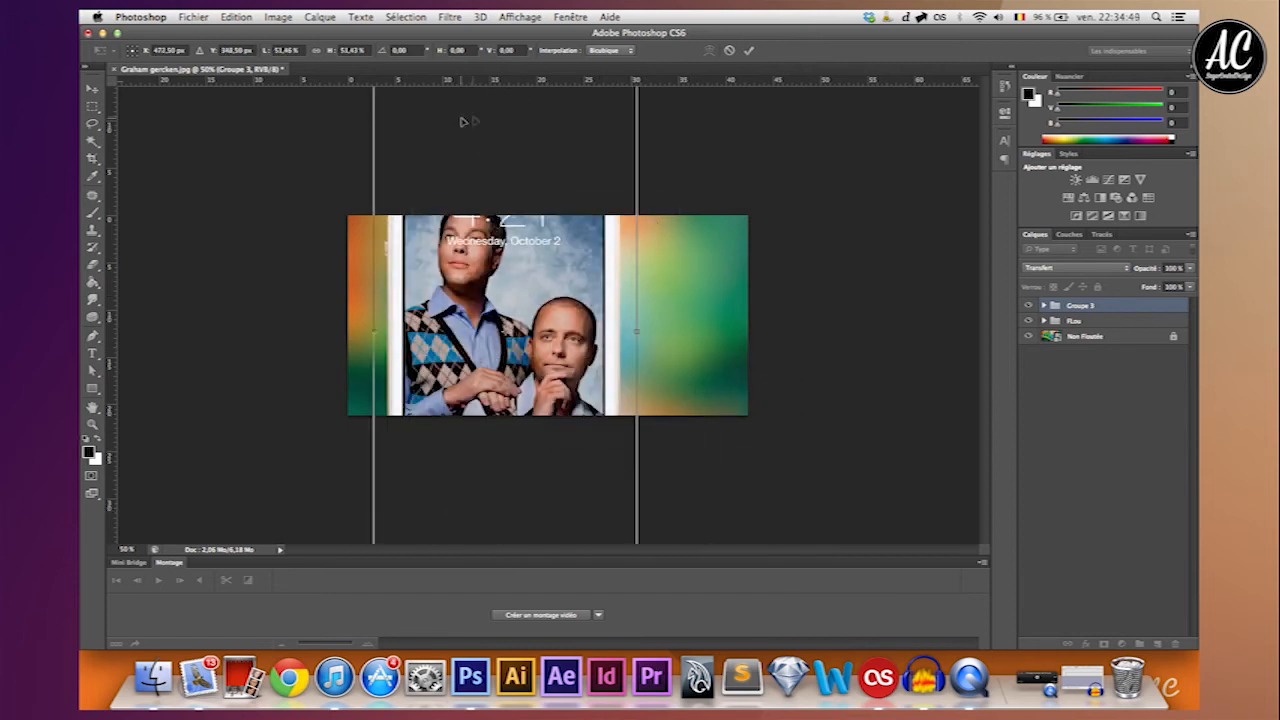
key(super+minus)
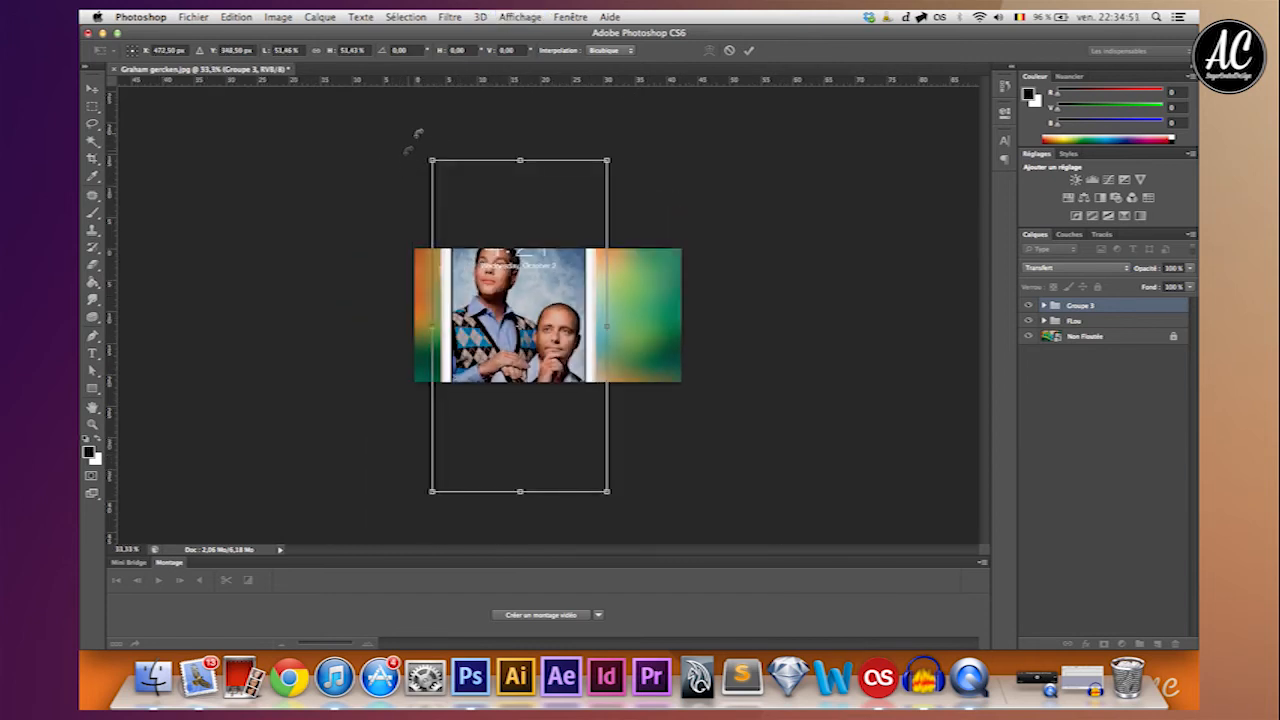
drag(431, 161, 525, 263)
key(Return)
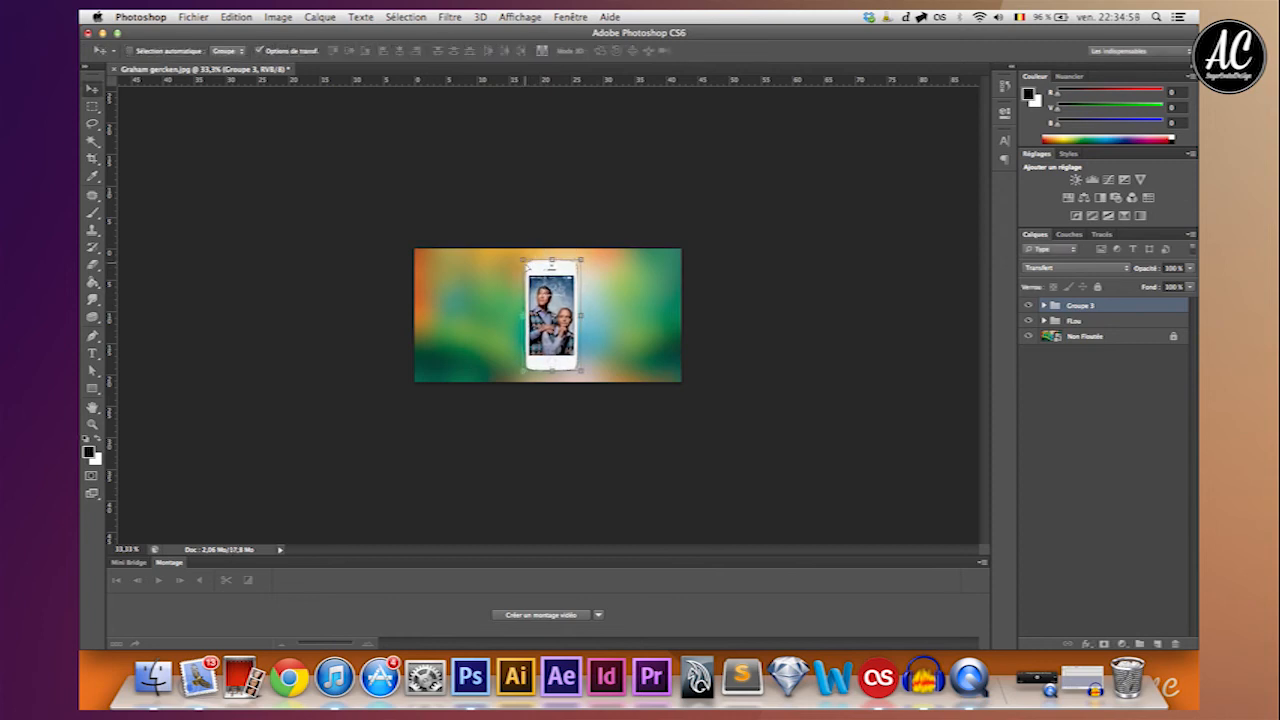
Unlock the Non Flouée layer and align Groupe 3 with it on their horizontal centres, then deselect the layers
key(super+plus)
key(super+plus)
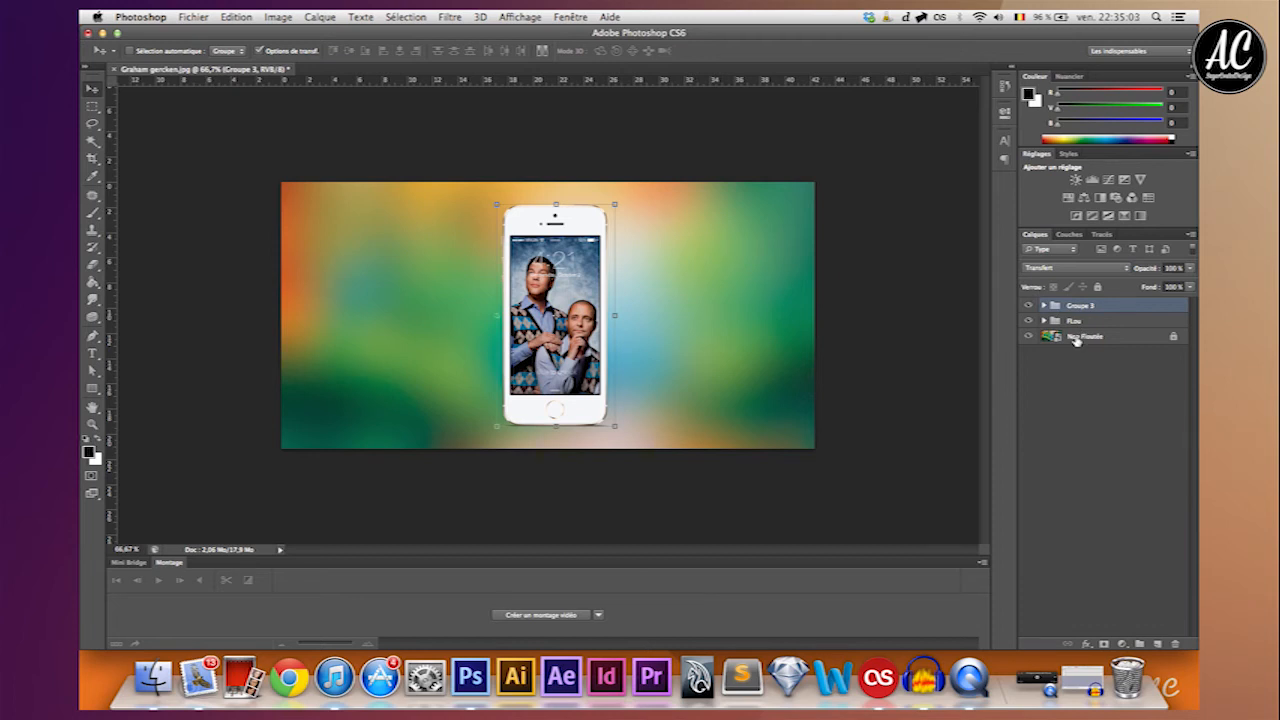
click(1073, 340)
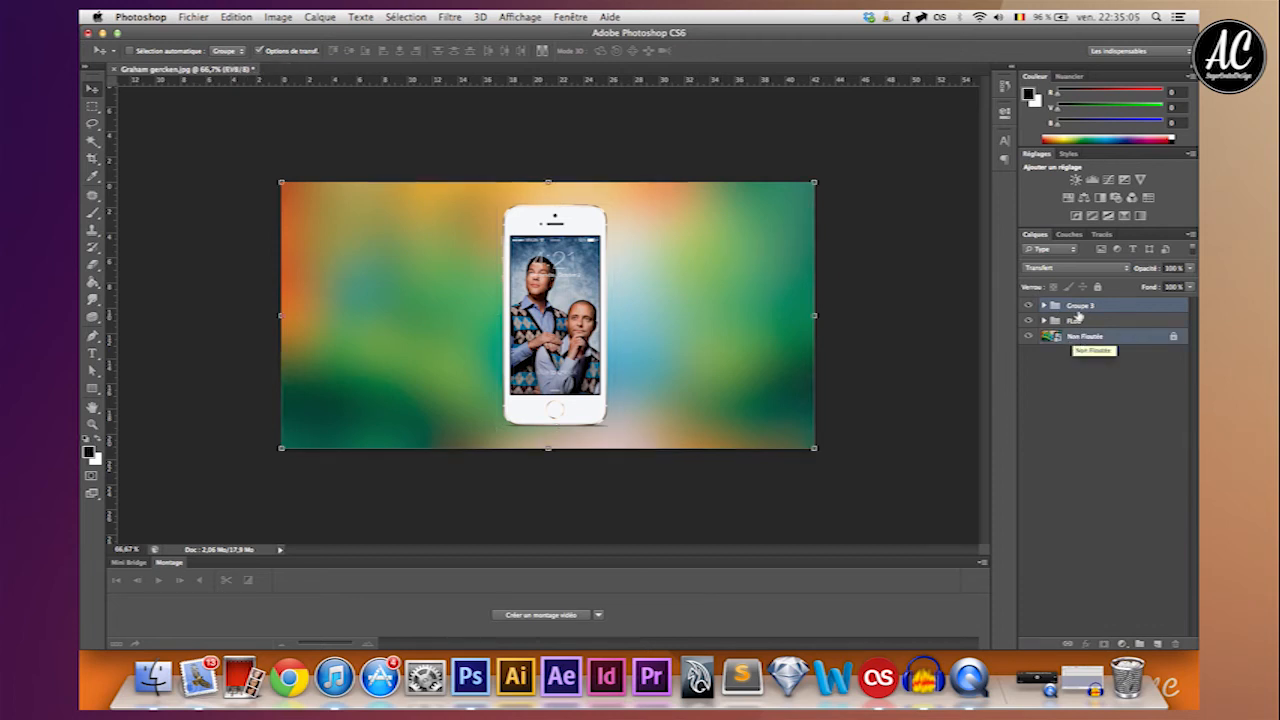
click(1078, 308)
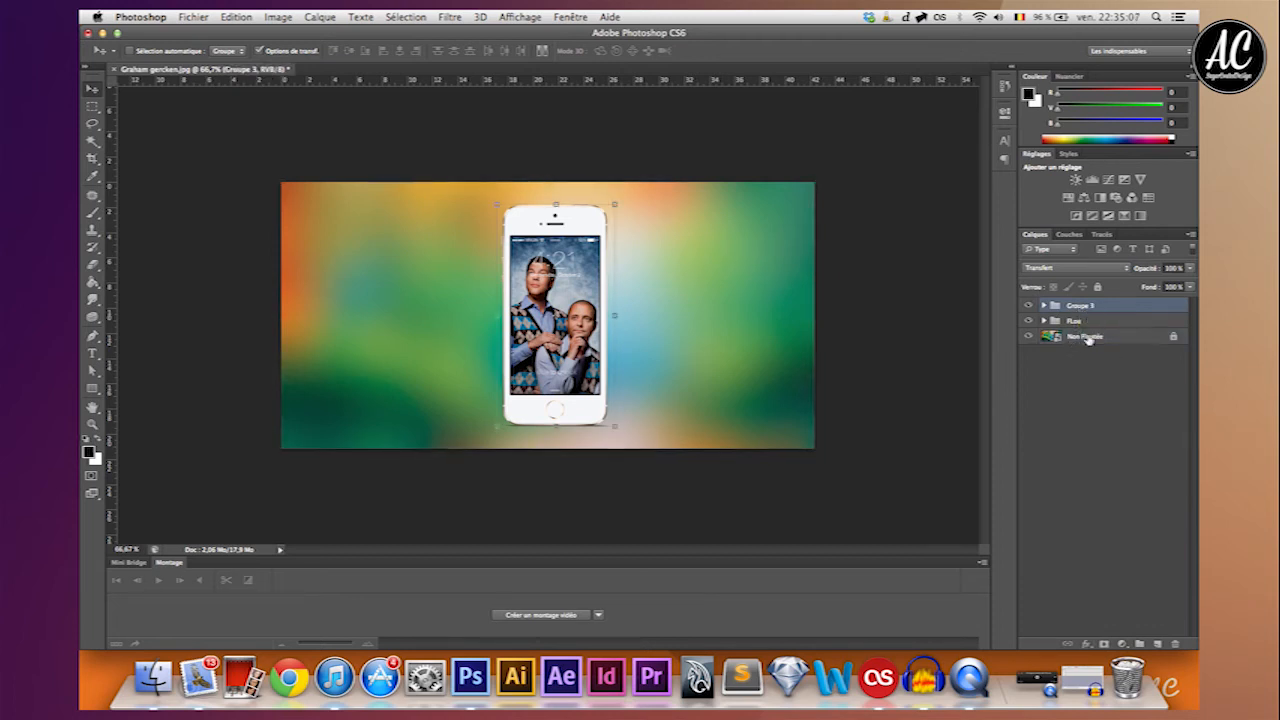
super+click(1088, 339)
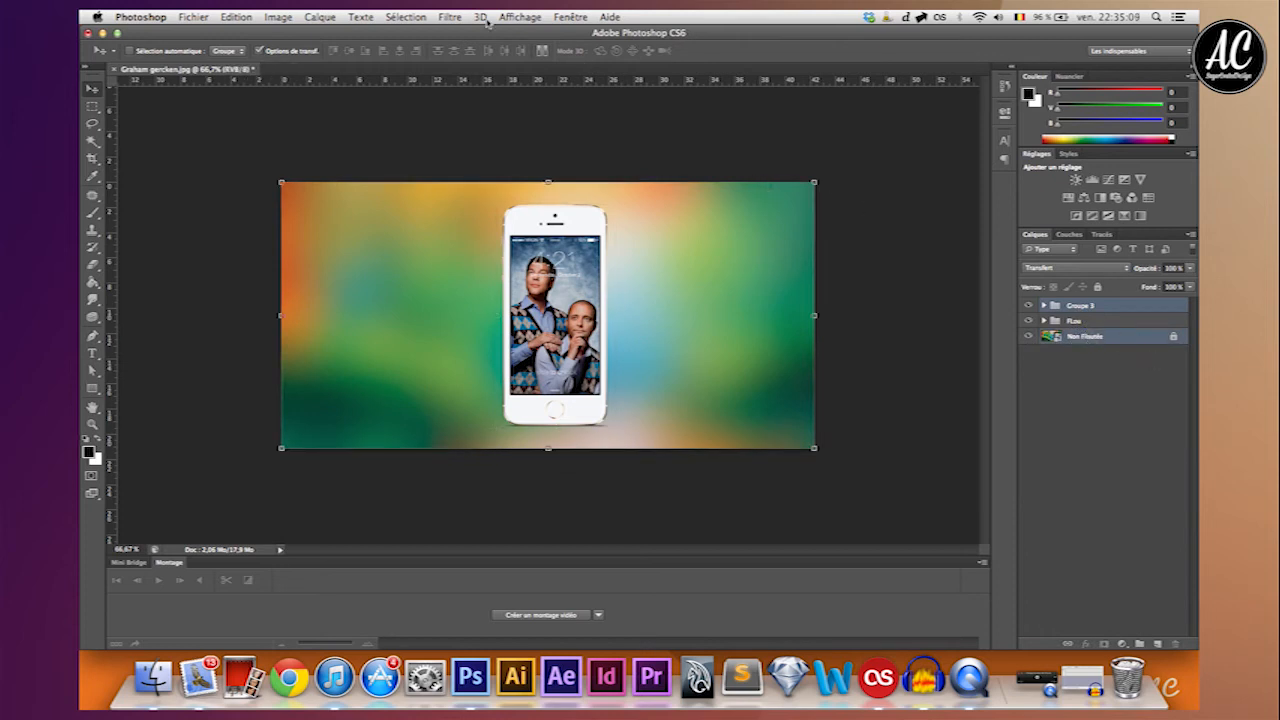
click(1086, 340)
click(1101, 309)
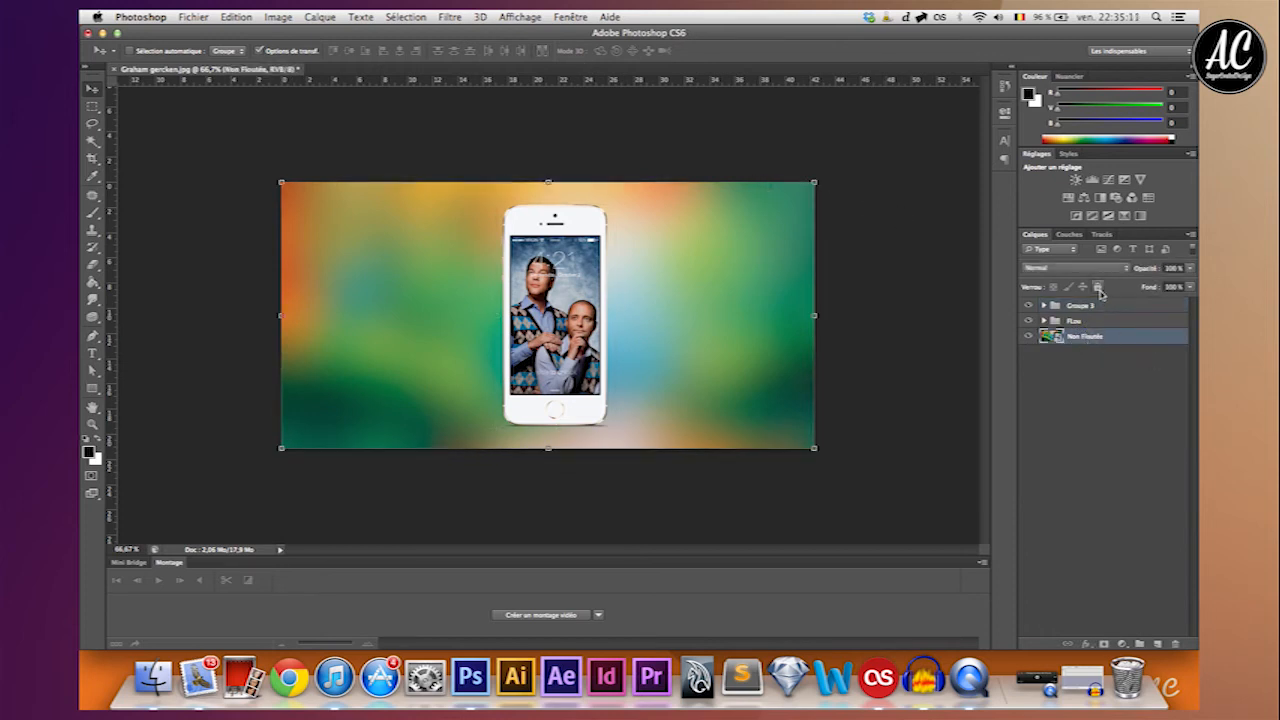
super+click(1076, 340)
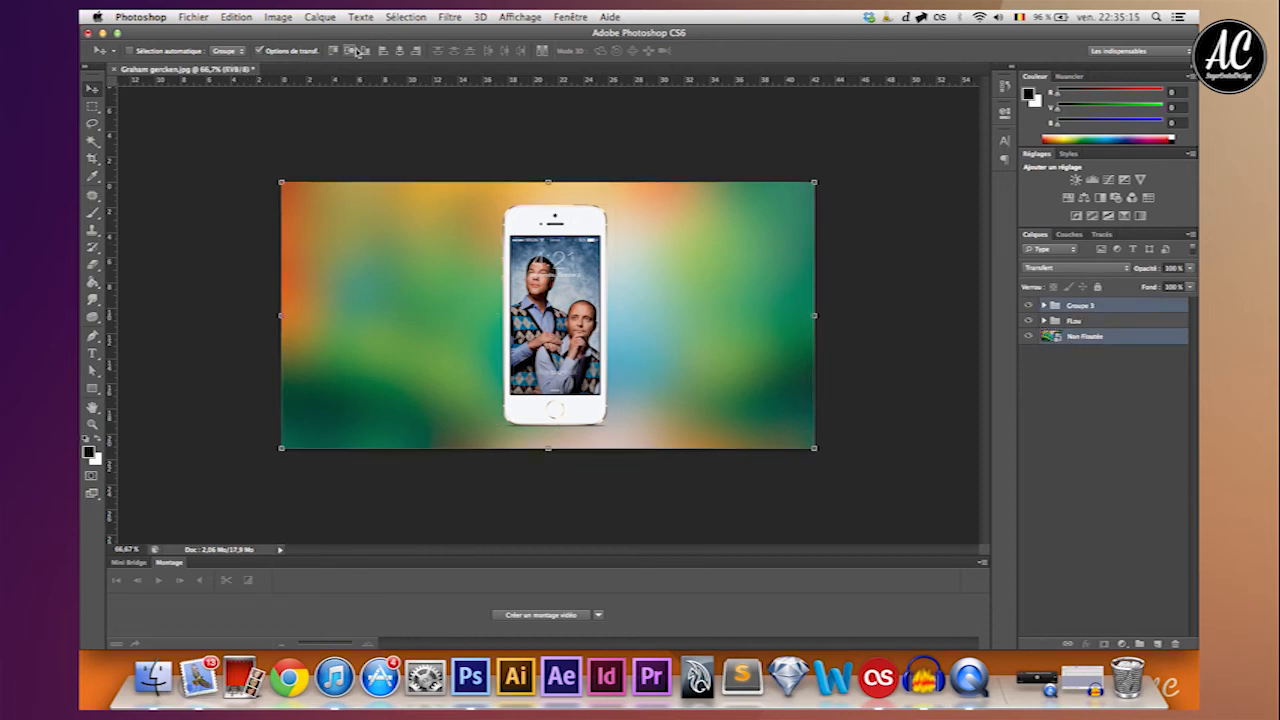
click(399, 51)
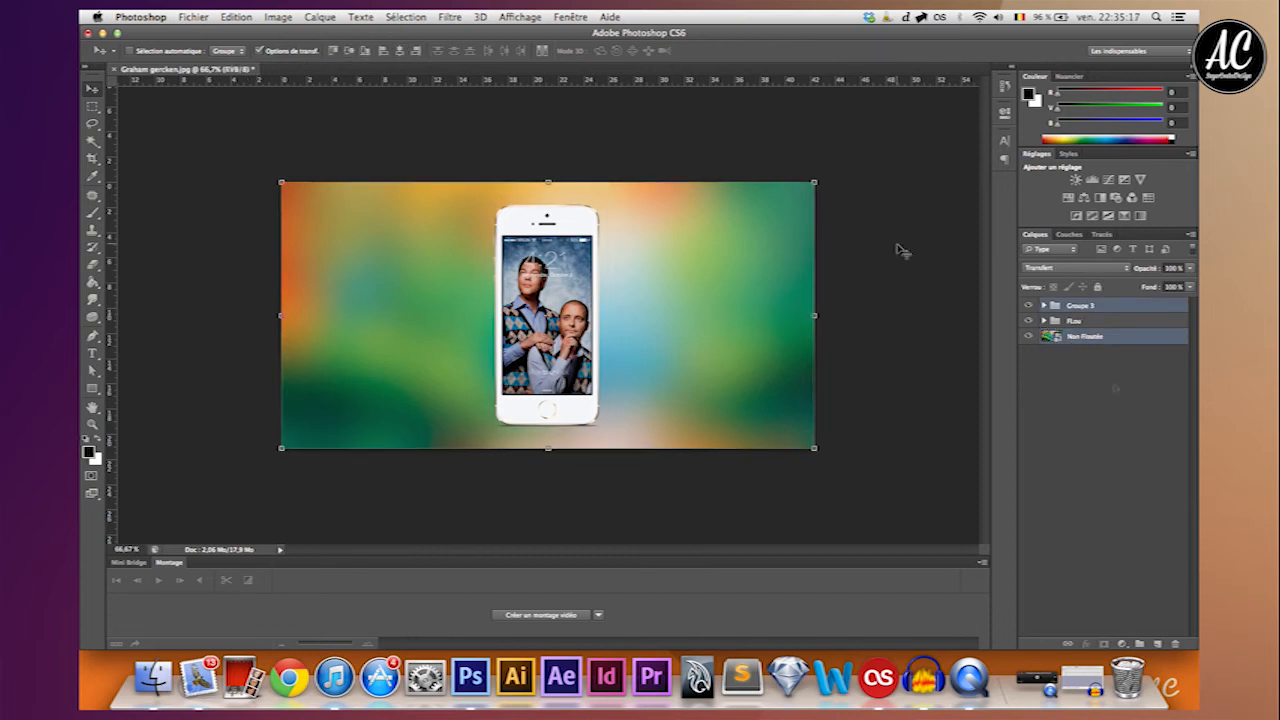
click(1131, 491)
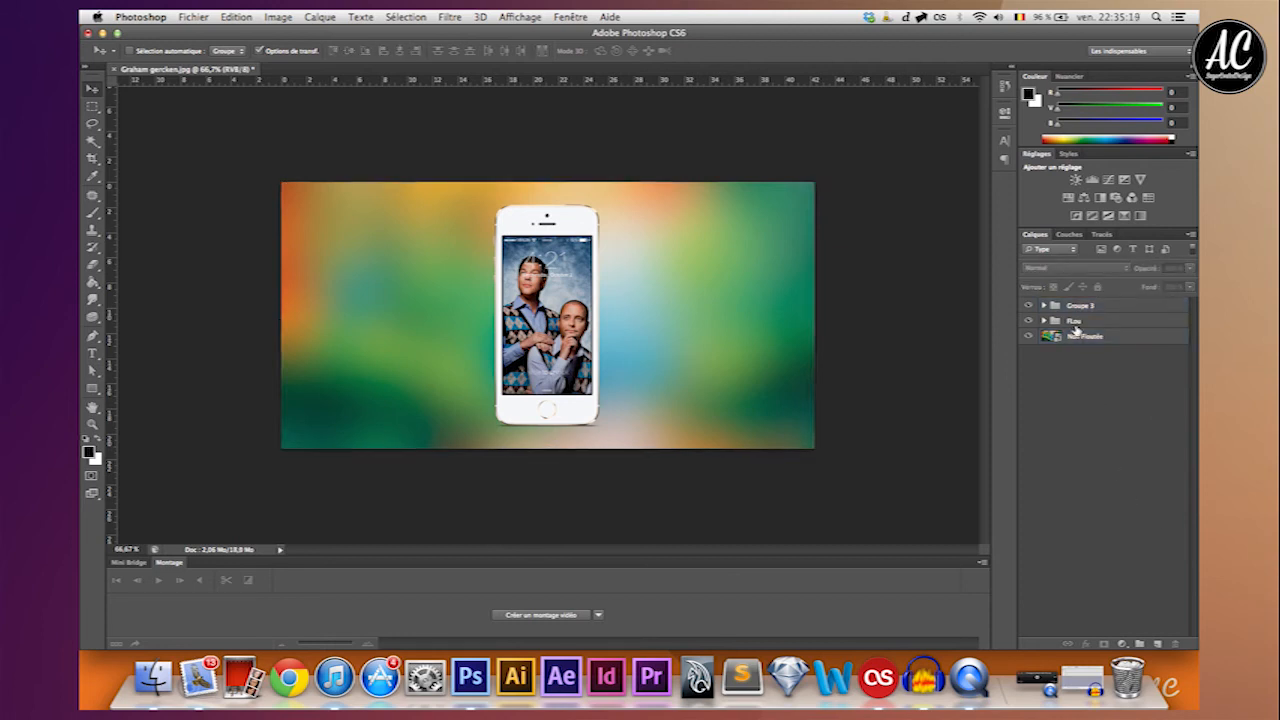
Duplicate the FLou group and merge the copy into a single layer
click(1076, 322)
drag(1096, 326, 1157, 644)
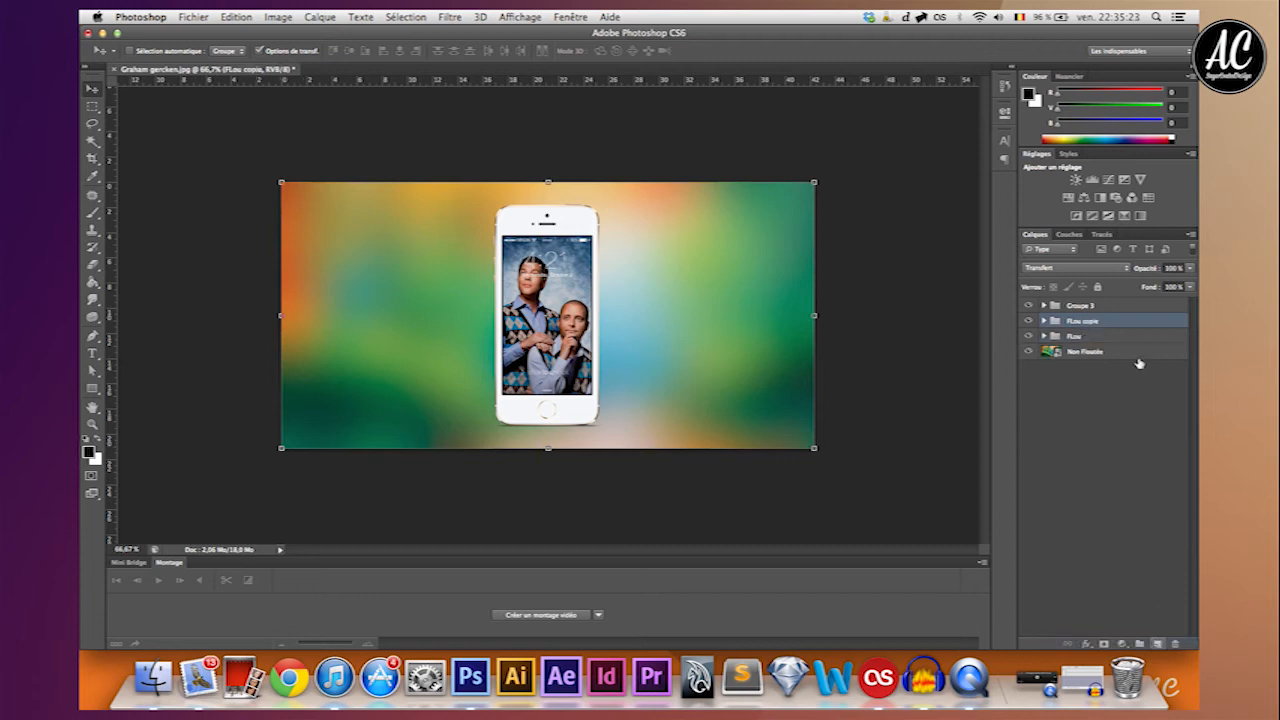
right_click(1080, 330)
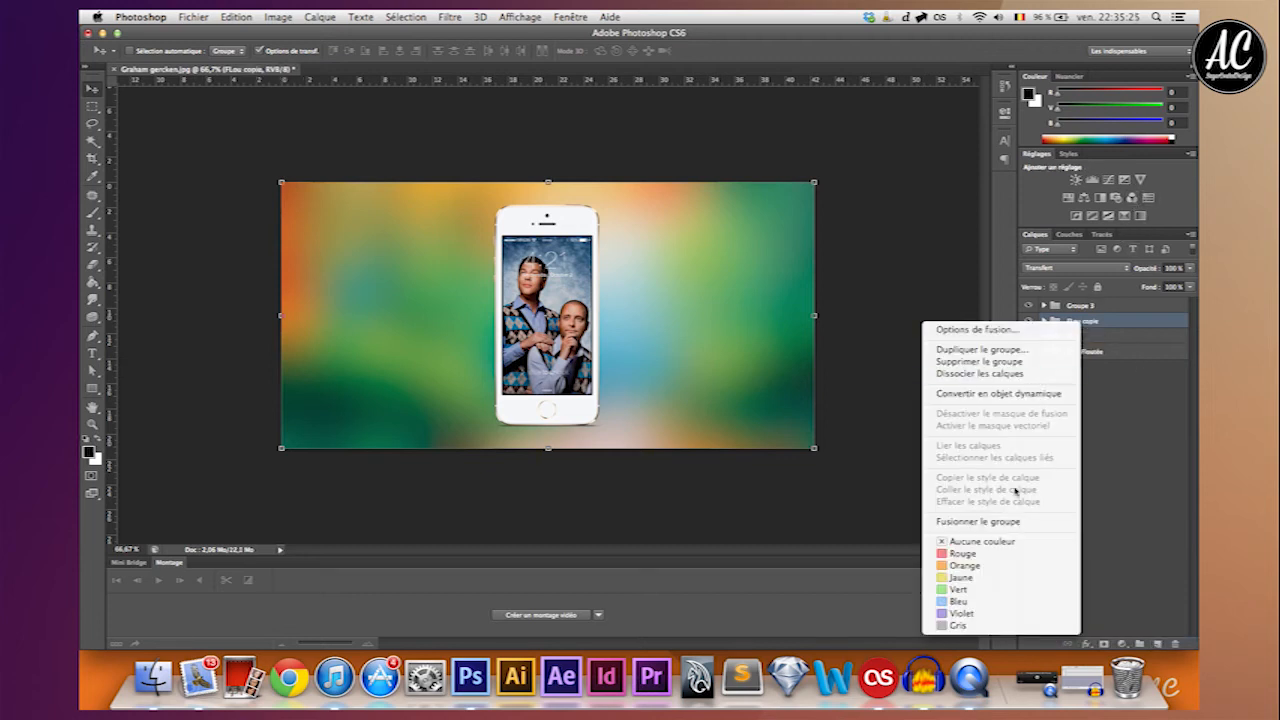
click(1094, 373)
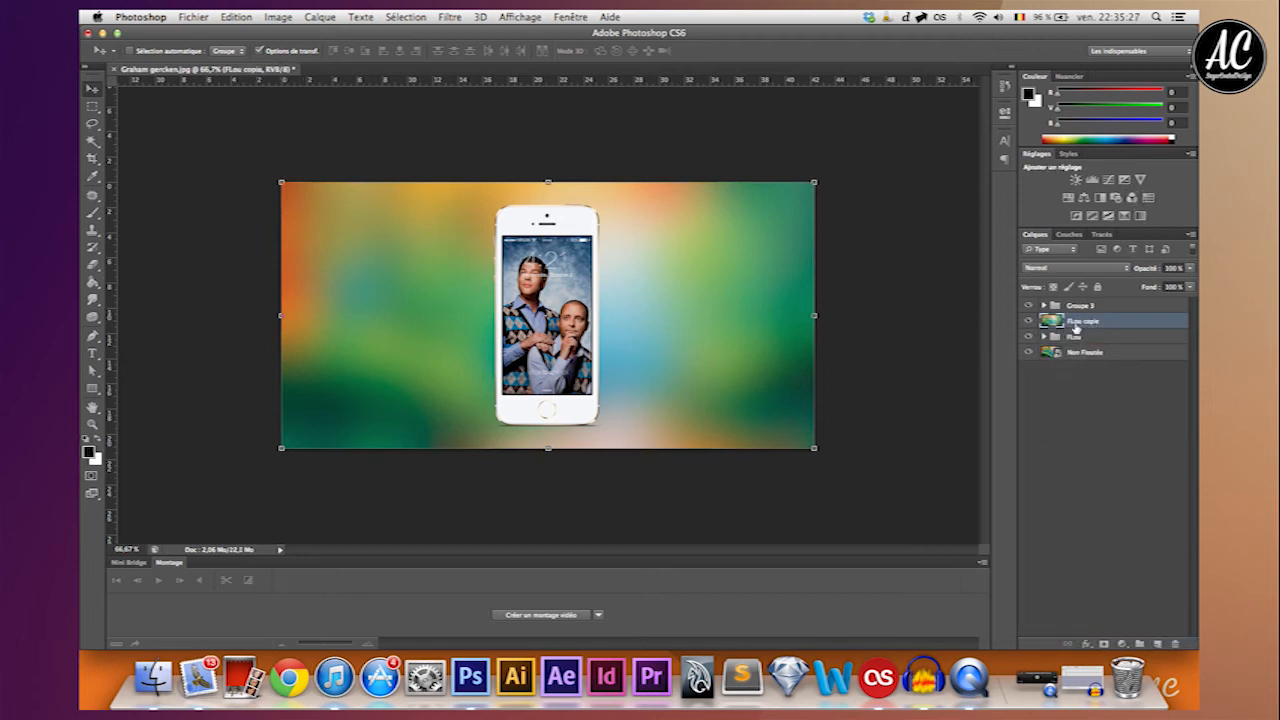
Hide the original FLou group and select the merged FLou copie layer
click(1064, 338)
click(1044, 337)
click(1044, 337)
click(1068, 323)
click(1069, 337)
click(1029, 337)
click(1057, 373)
click(1076, 328)
Move FLou copie into Groupe 3's Lock Screen group directly above not linen and clip it to that layer
click(1044, 306)
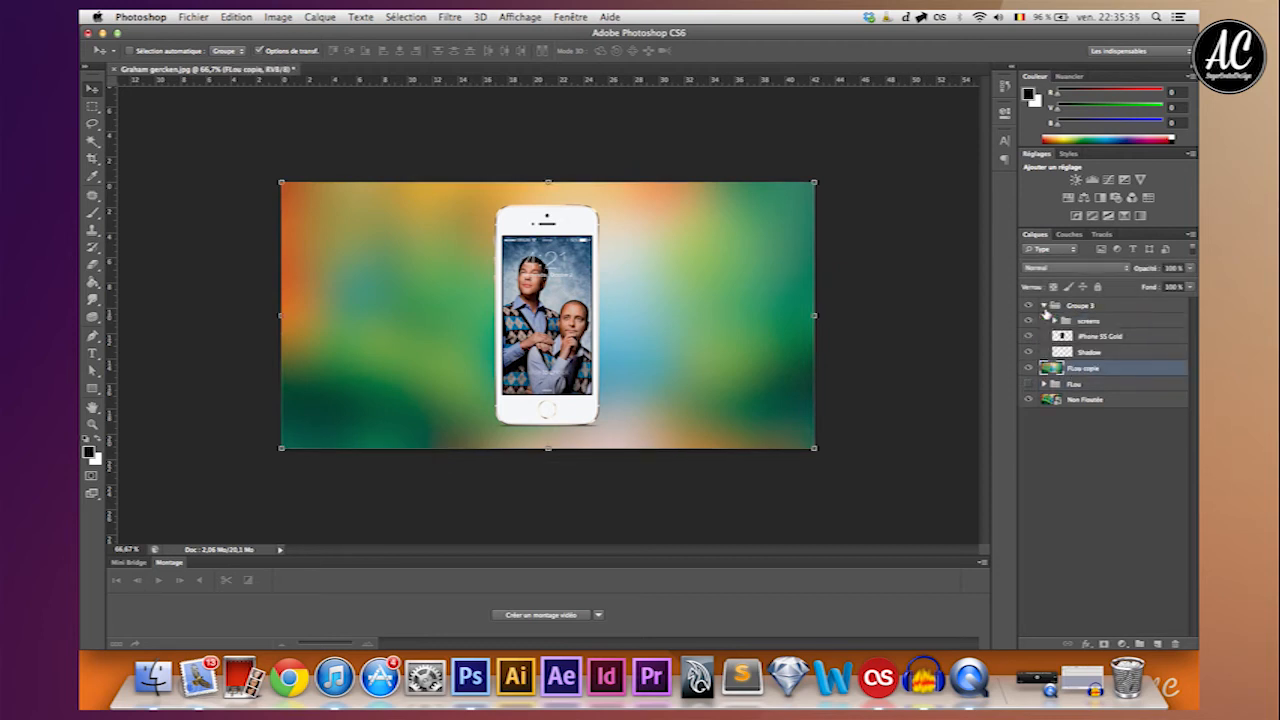
click(1064, 321)
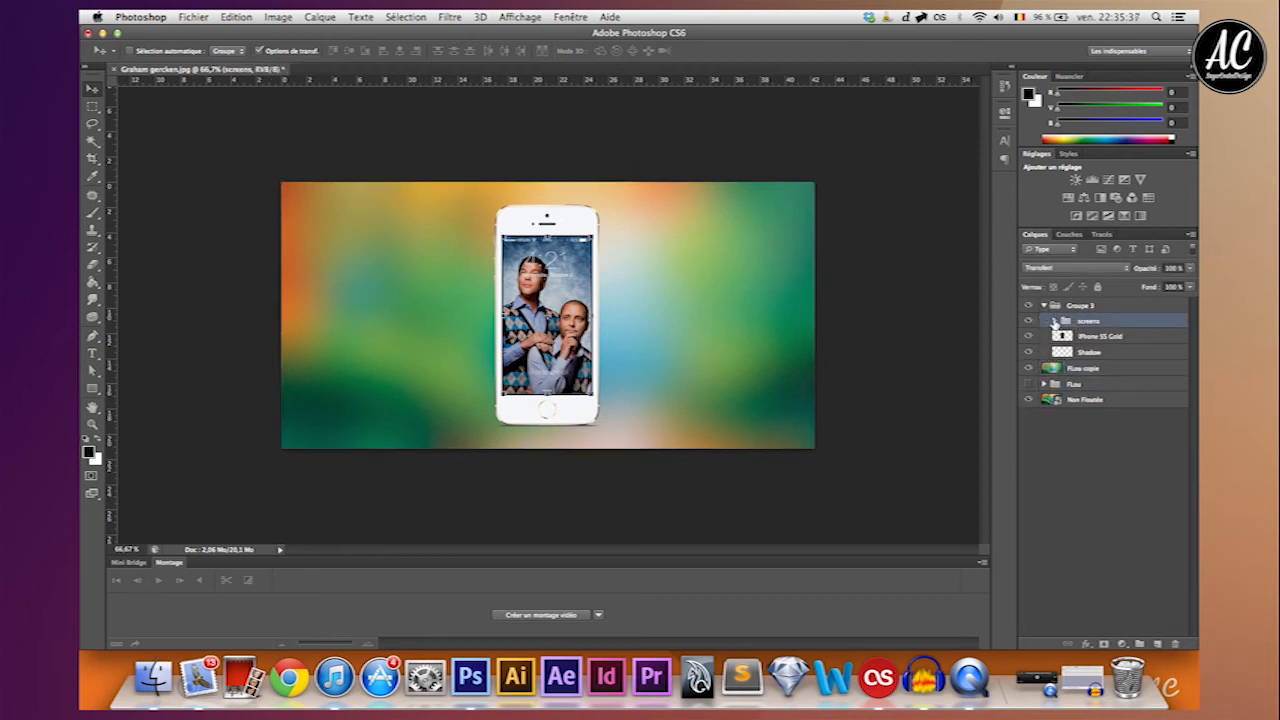
click(1054, 321)
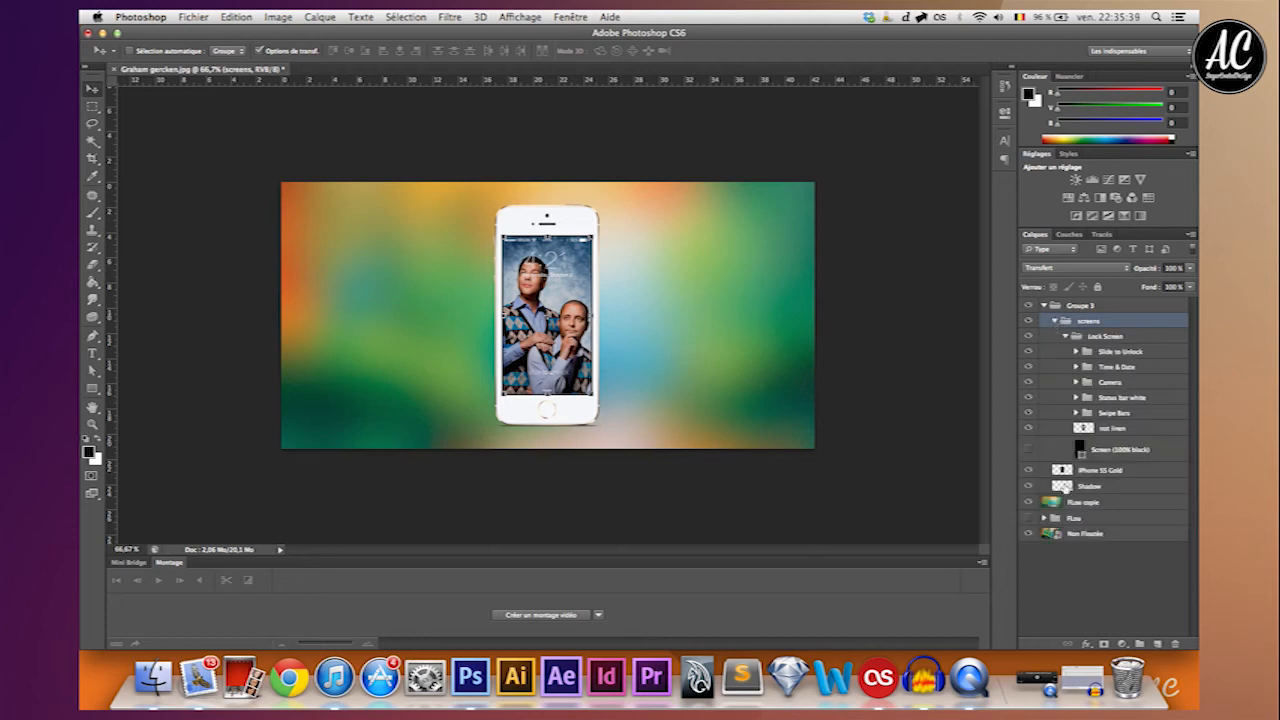
drag(1062, 505, 1096, 422)
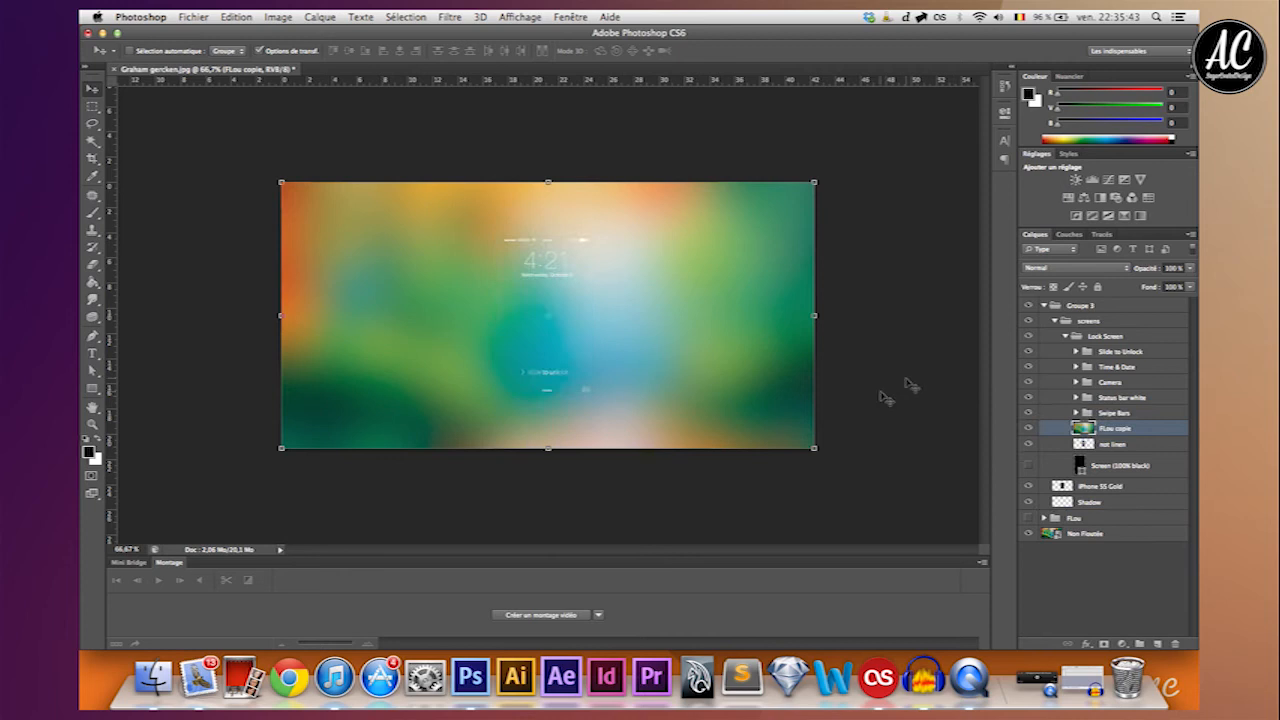
right_click(1108, 434)
click(1005, 336)
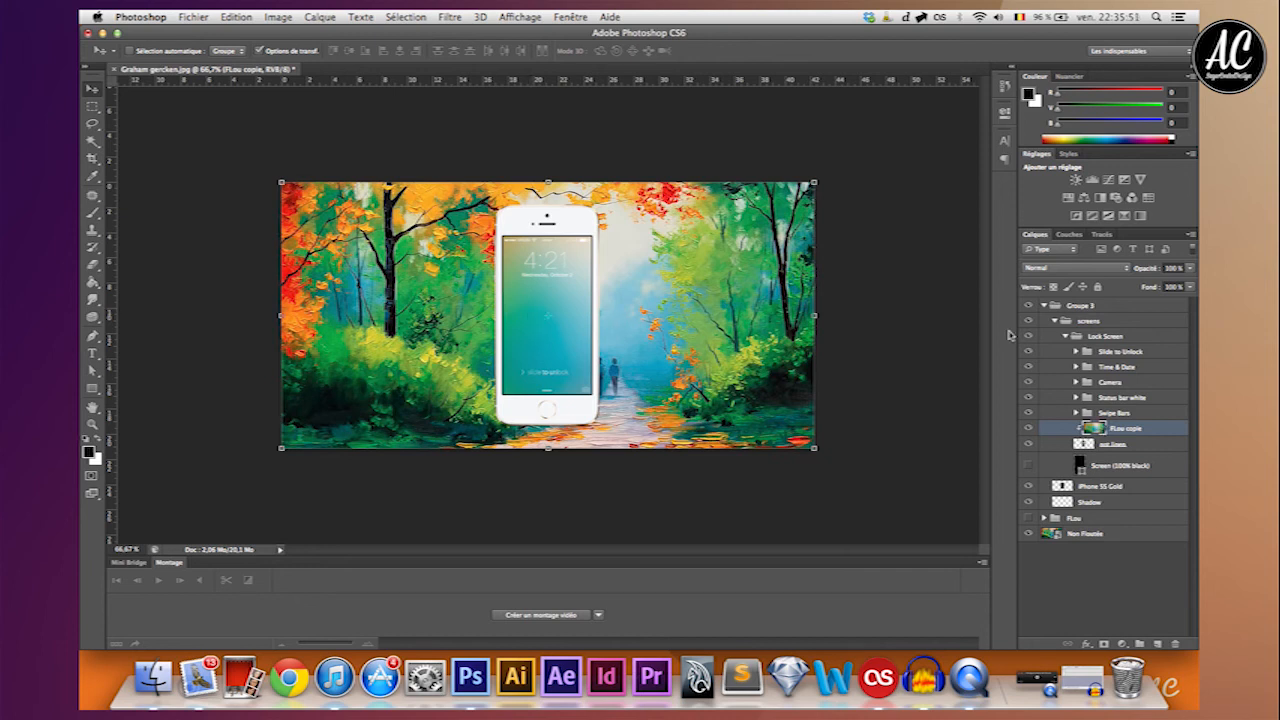
click(1044, 305)
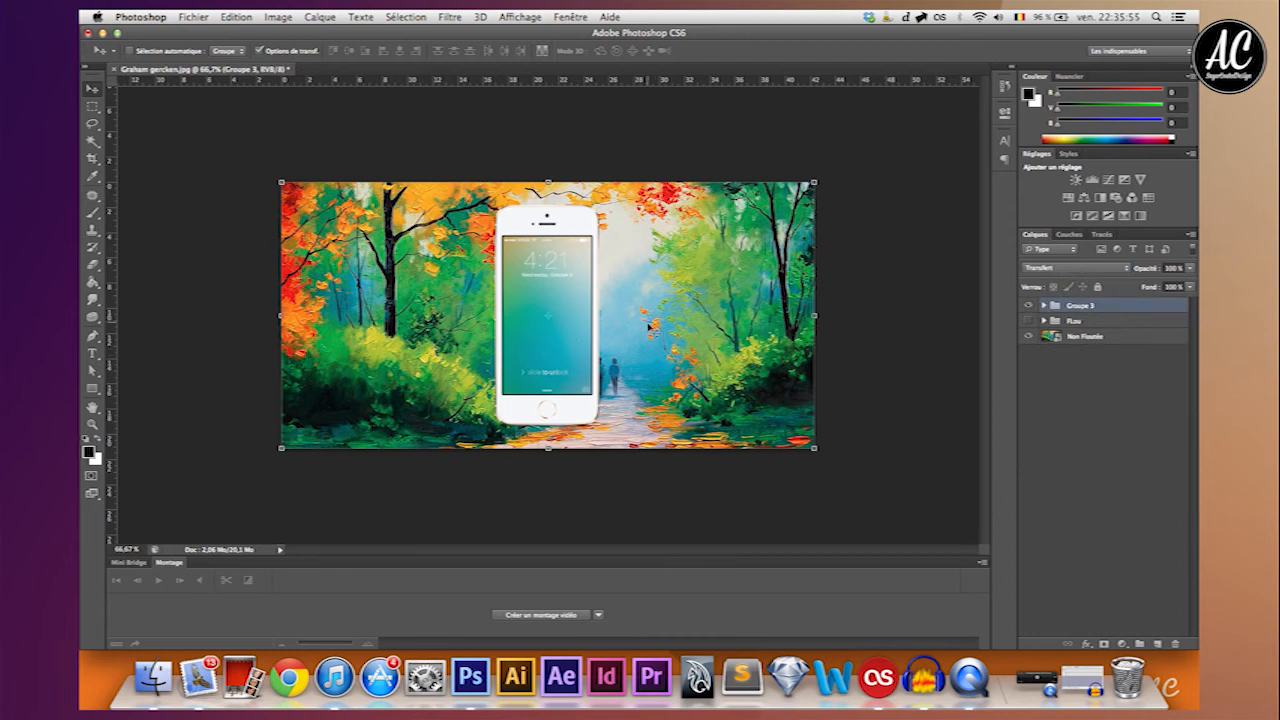
key(super+1)
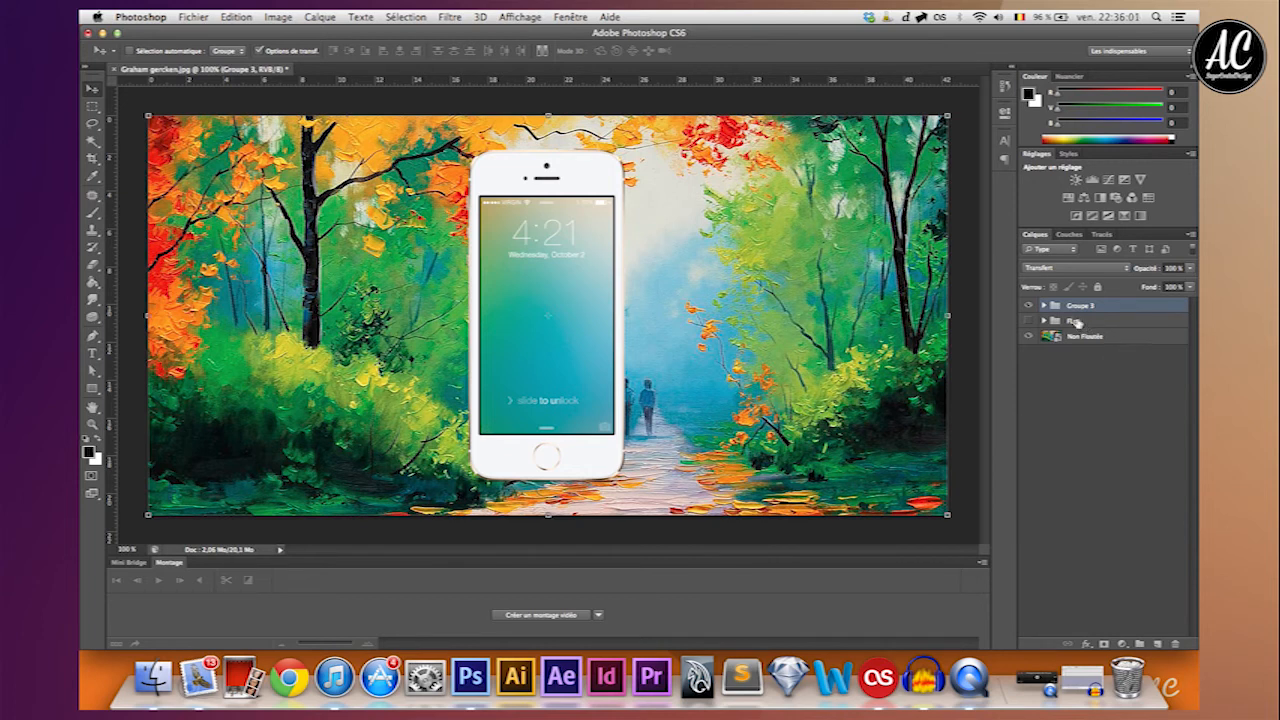
click(1045, 306)
click(1123, 430)
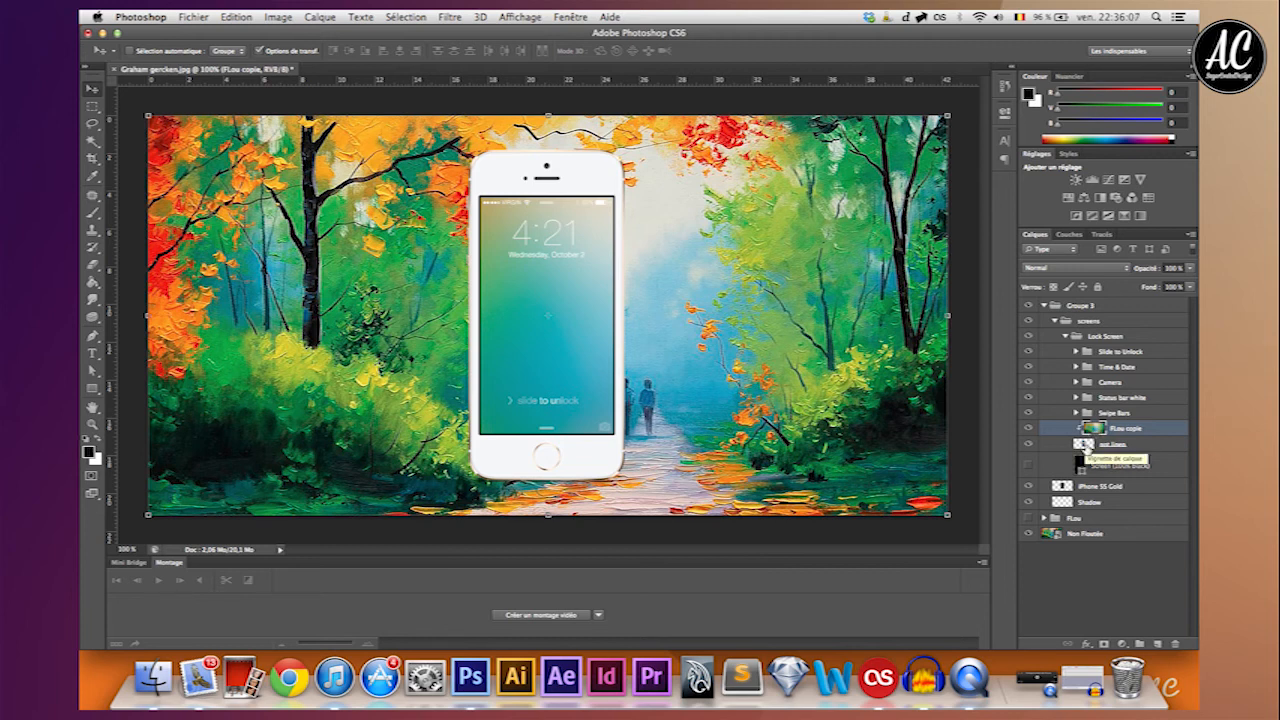
Add a drop shadow to the collapsed Groupe 3 with a 100° angle, 4 px distance and 17% spread, adjusting its size as well
click(1041, 307)
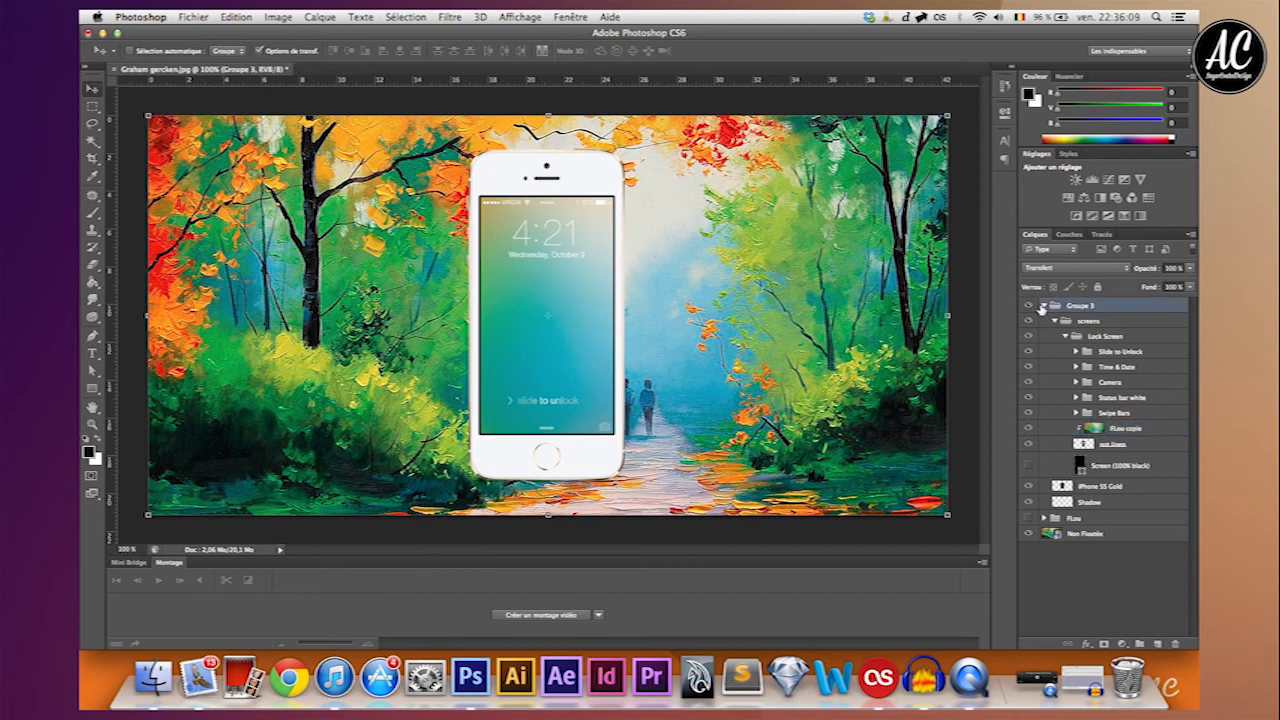
click(1044, 306)
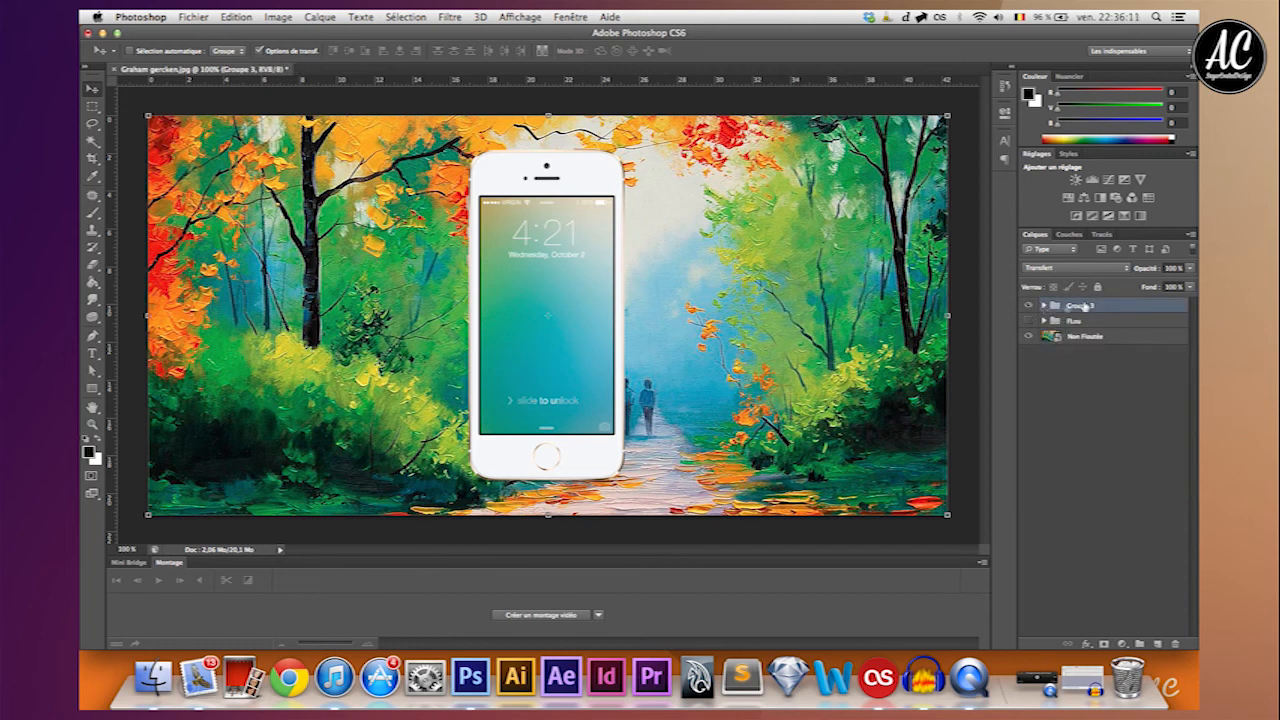
click(1086, 643)
click(1108, 620)
drag(885, 317, 891, 263)
text(100)
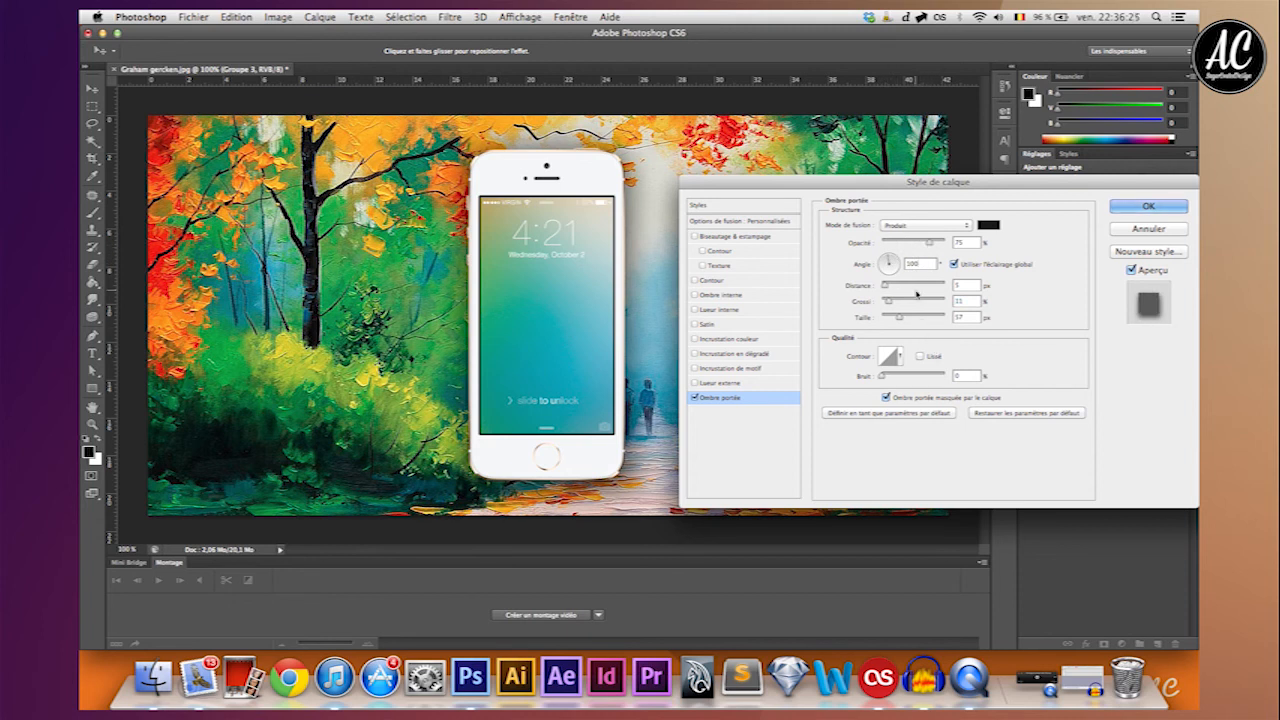
drag(885, 286, 899, 319)
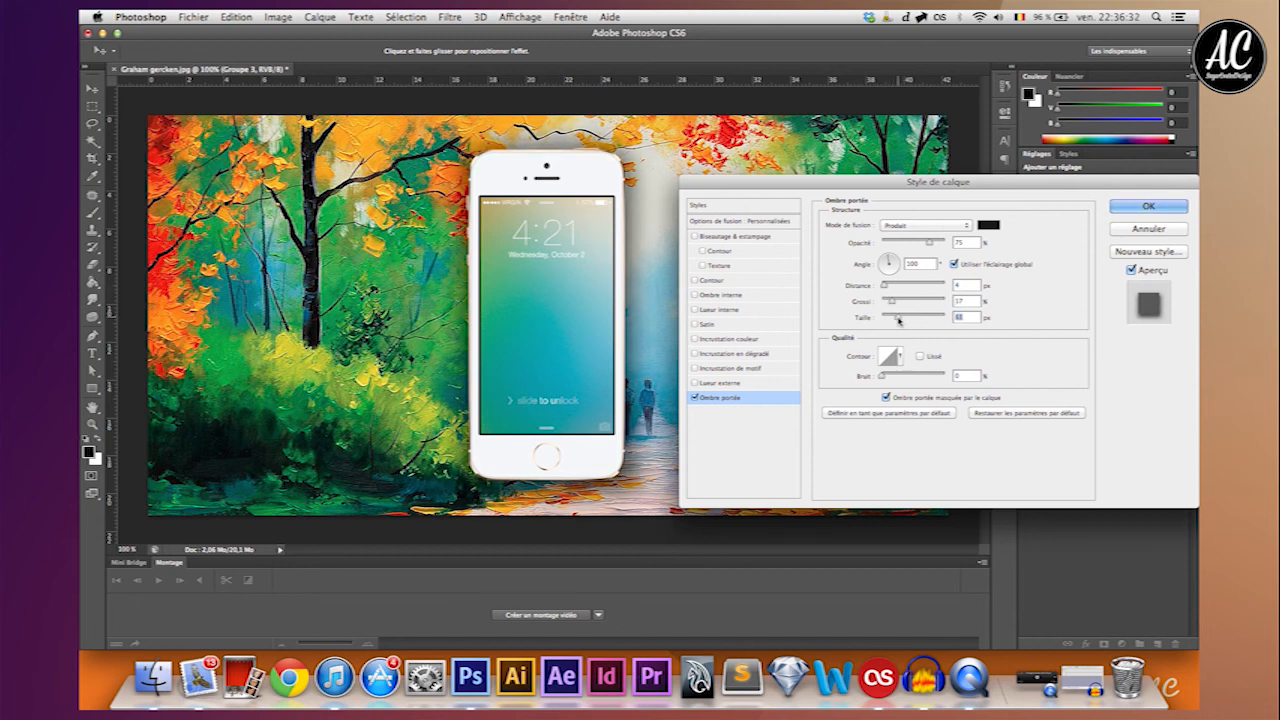
click(1138, 206)
key(super+minus)
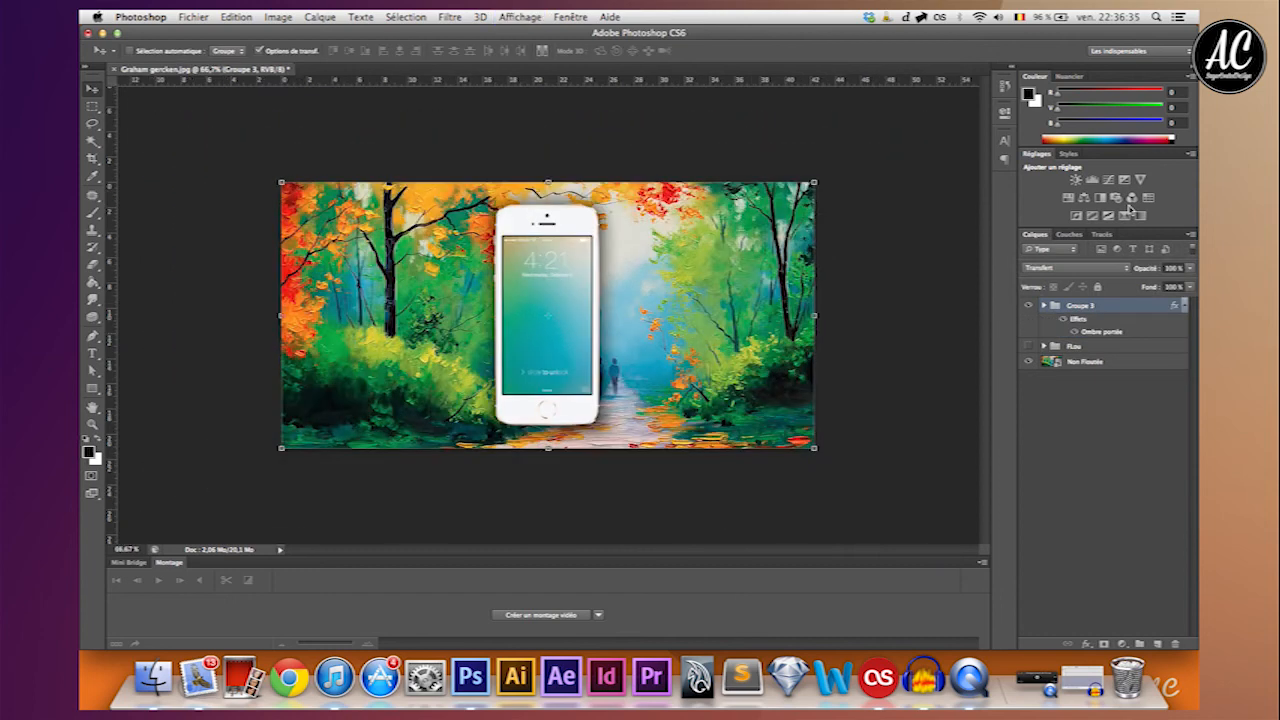
key(super+plus)
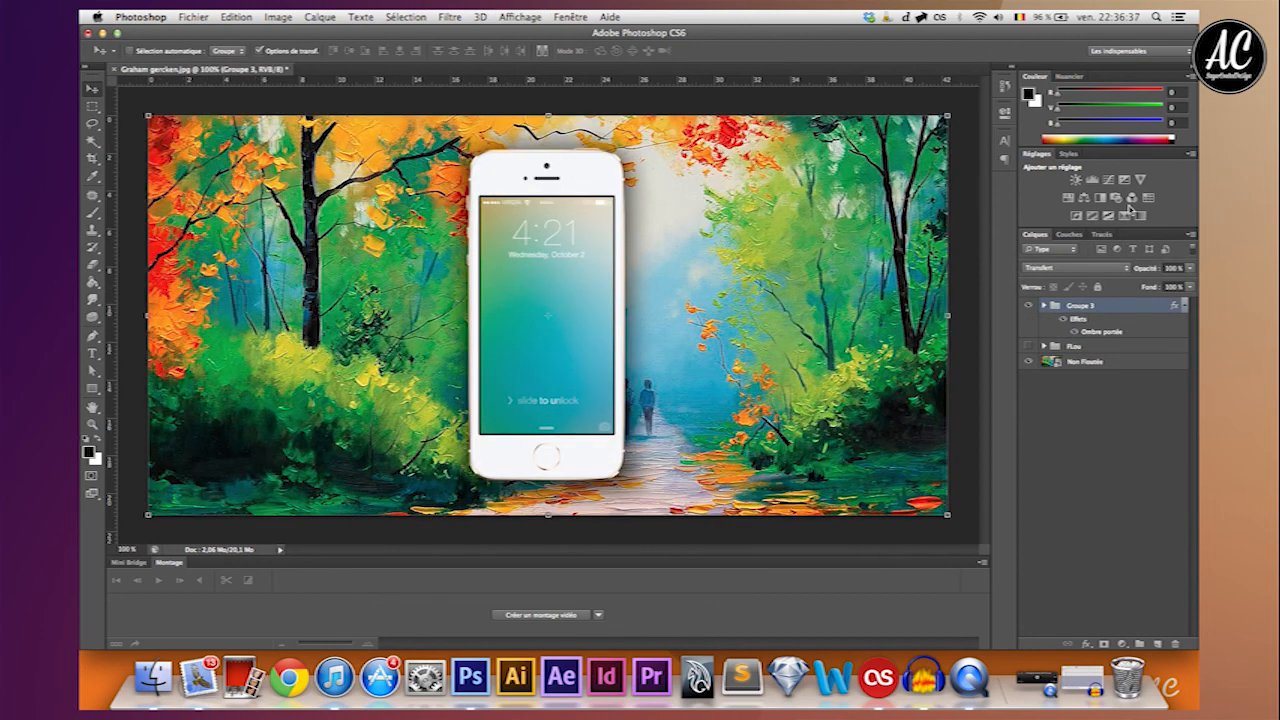